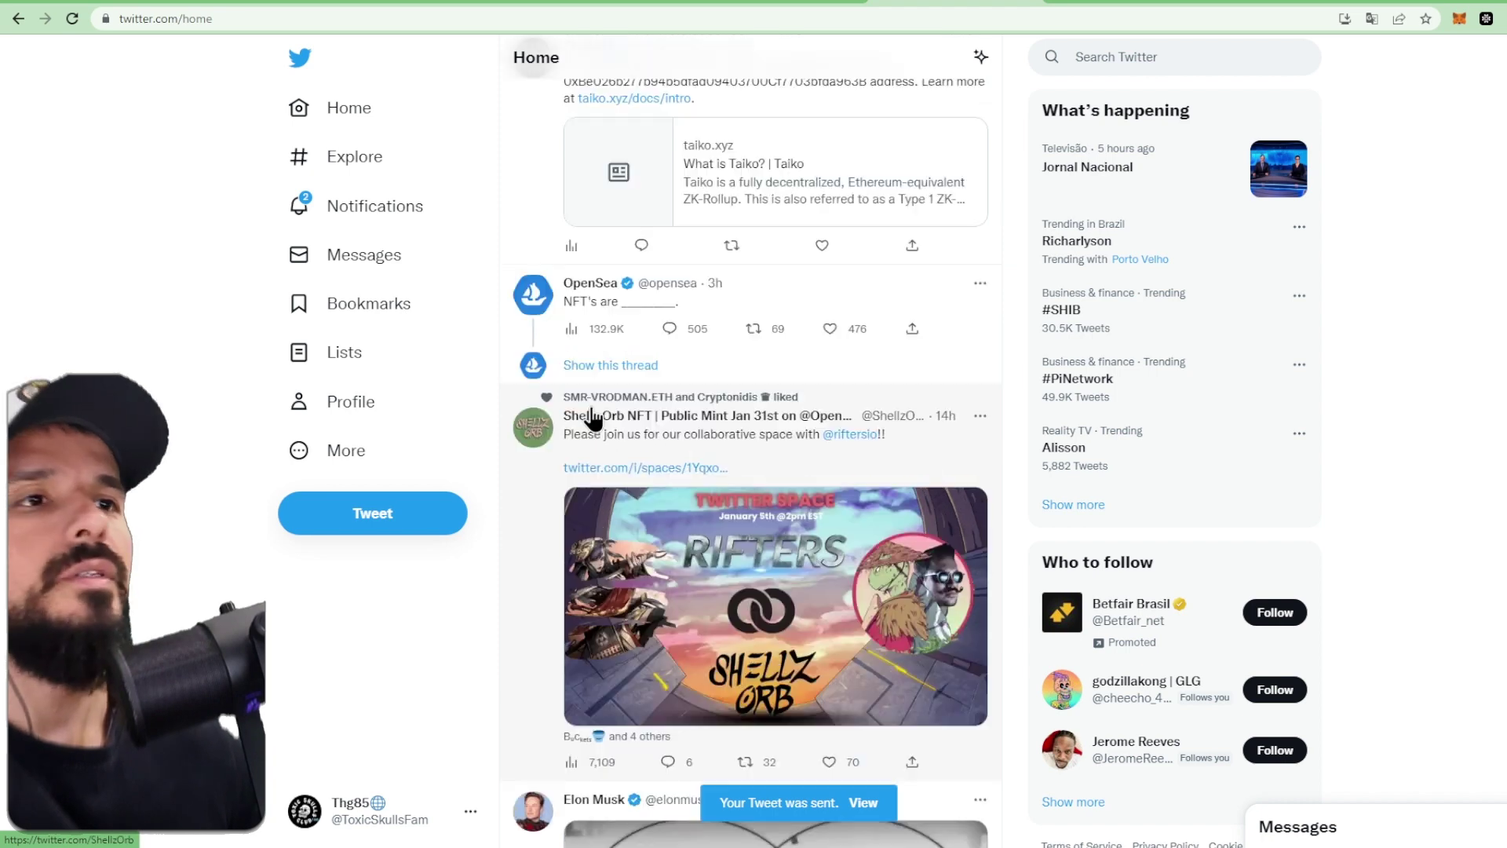
Open the newly sent tweet requesting Ether from the Taiko (A1 Testnet) faucet and copy its URL.
left_click(531, 333)
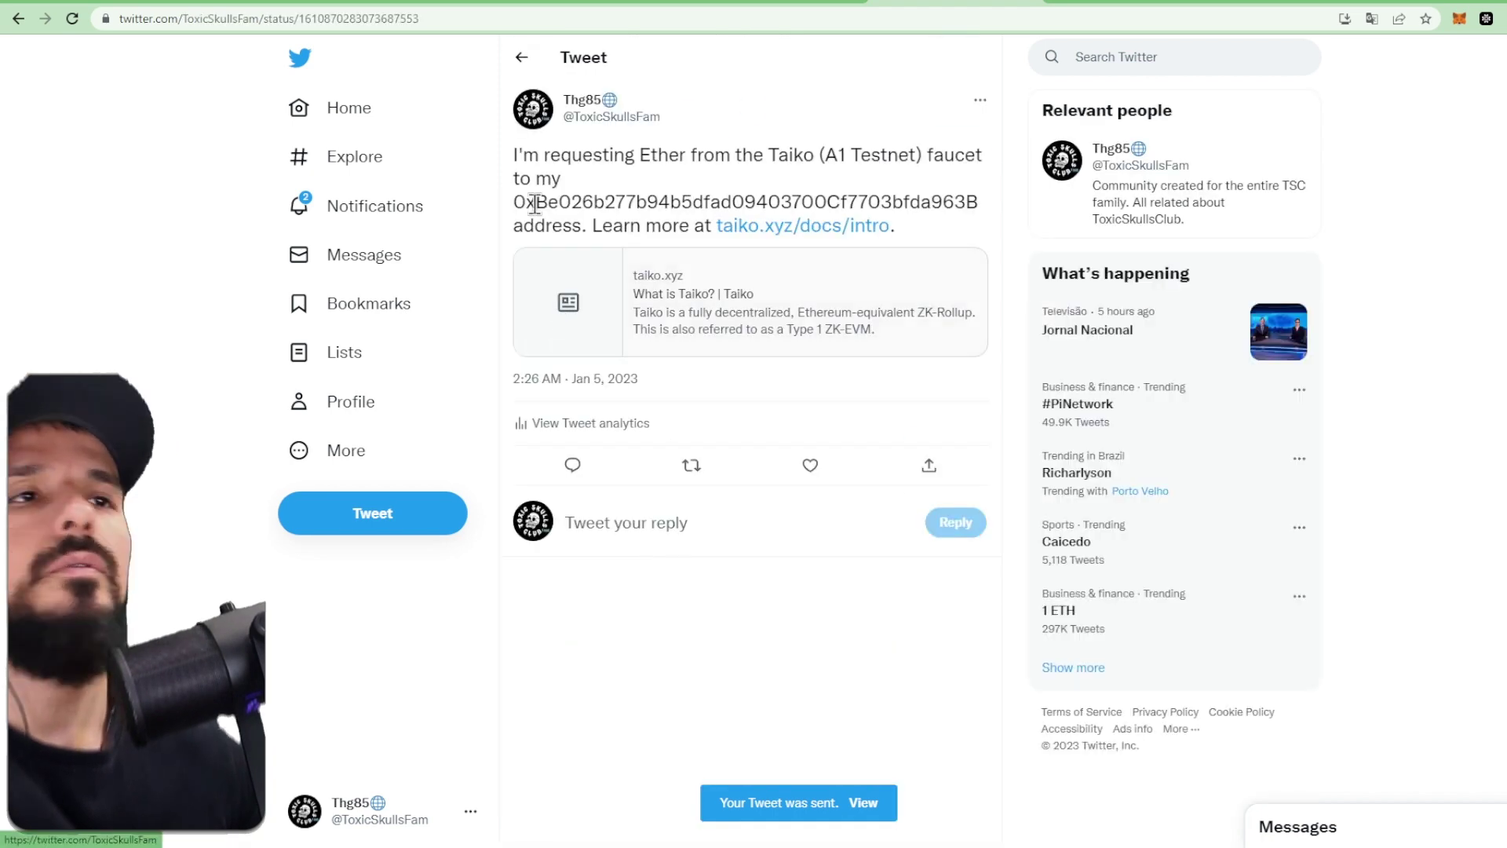
left_click(357, 19)
key("ctrl+c")
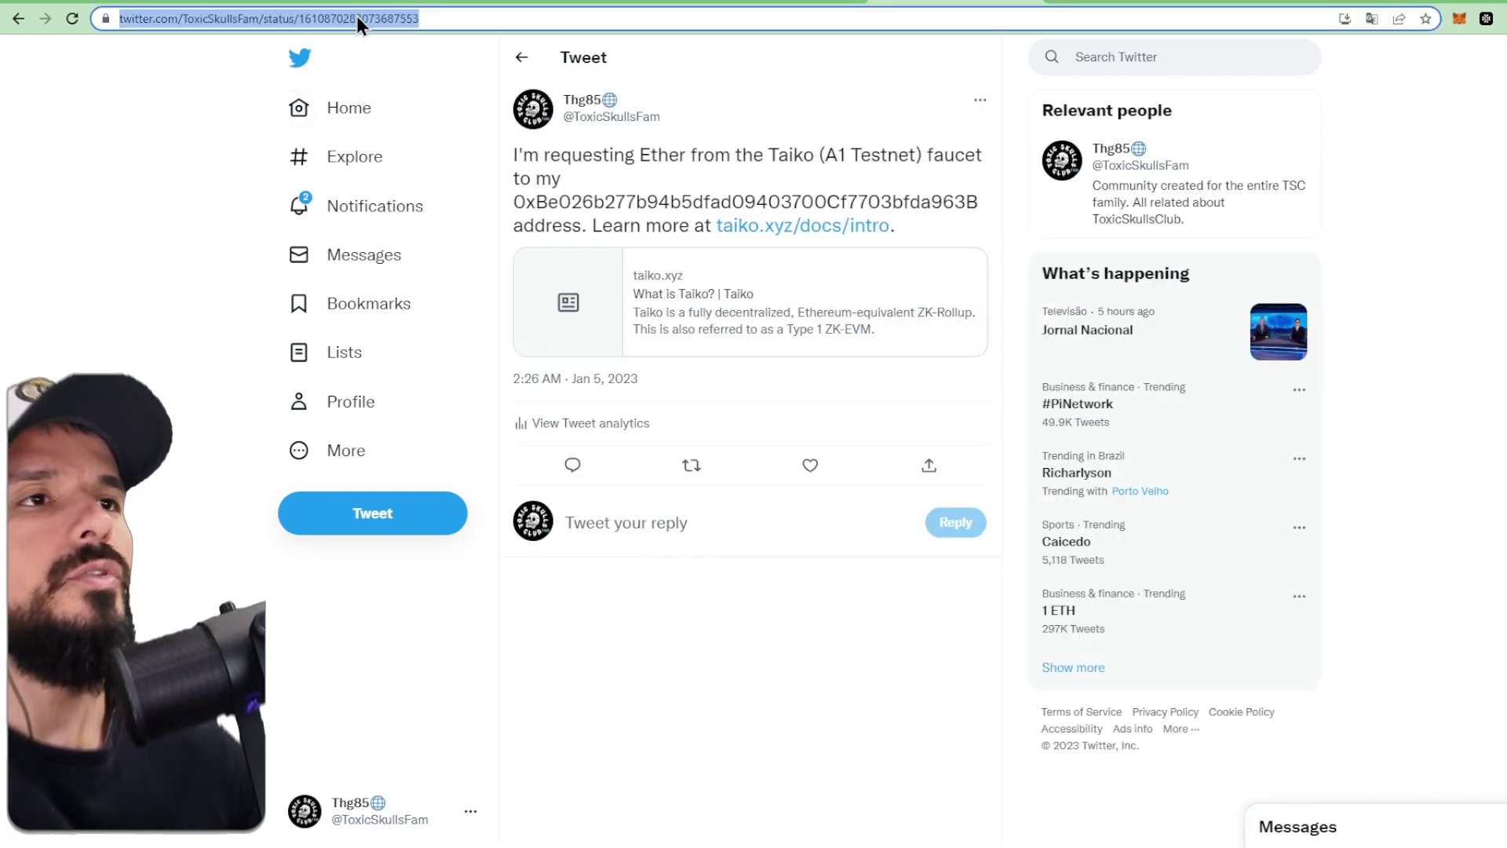
Submit the copied tweet URL on the Taiko A1 faucet page and request the 1 Ether / 1 day option.
left_click(748, 6)
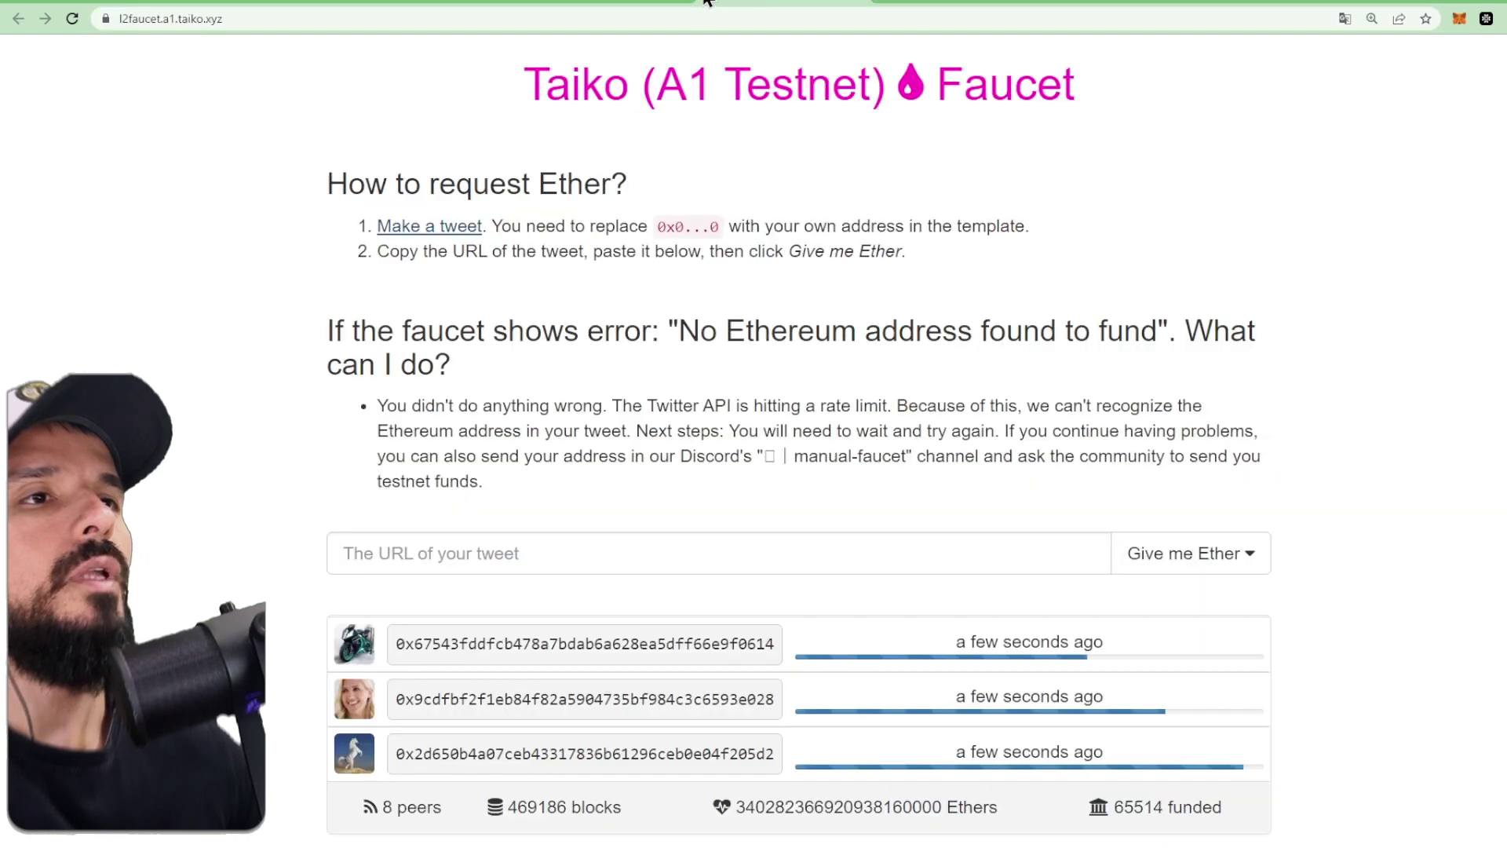
left_click(544, 554)
key("ctrl+v")
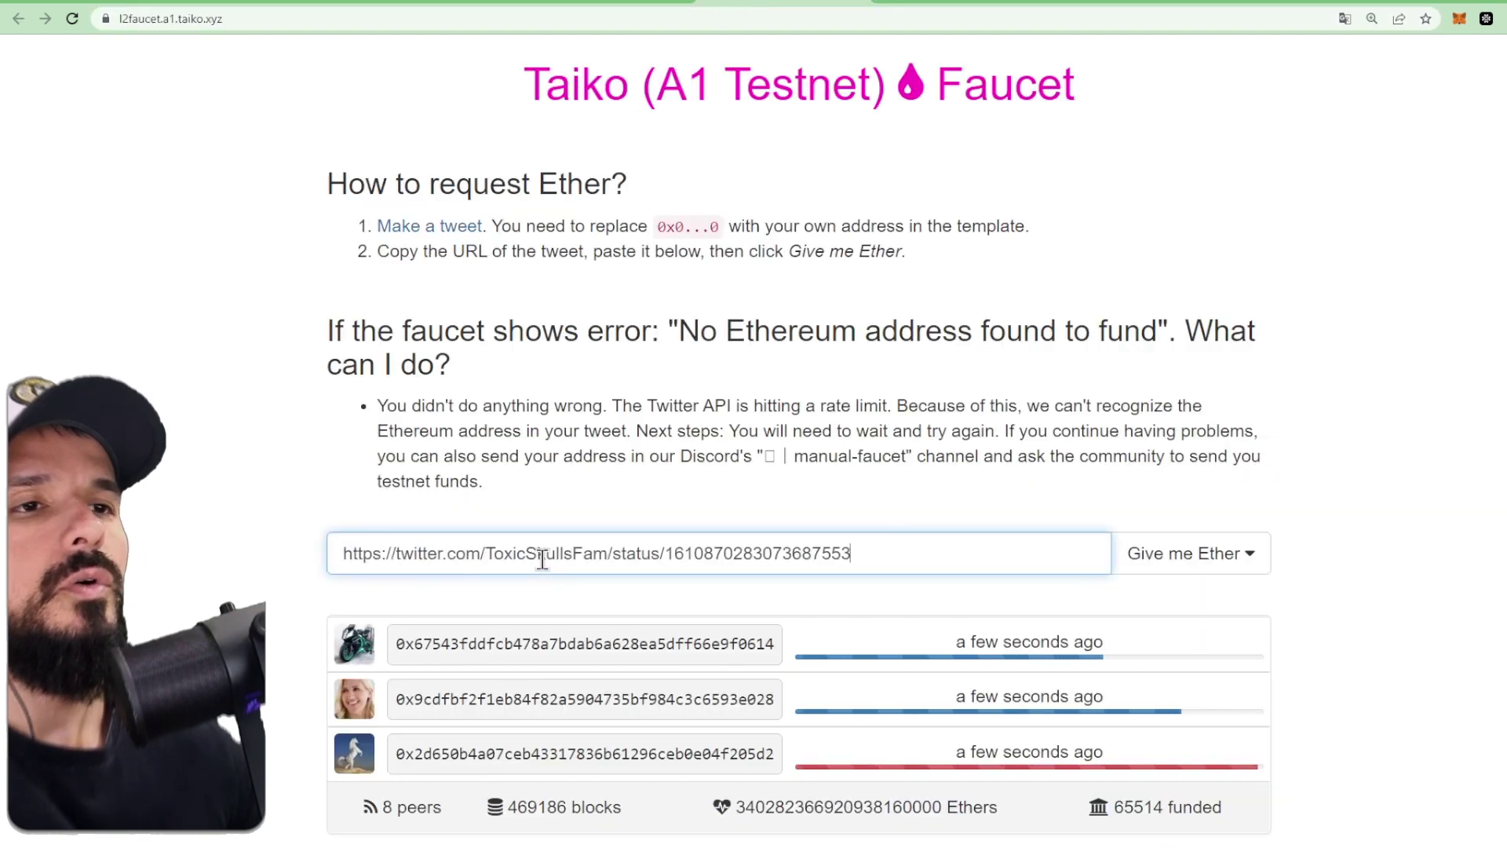
left_click(1169, 566)
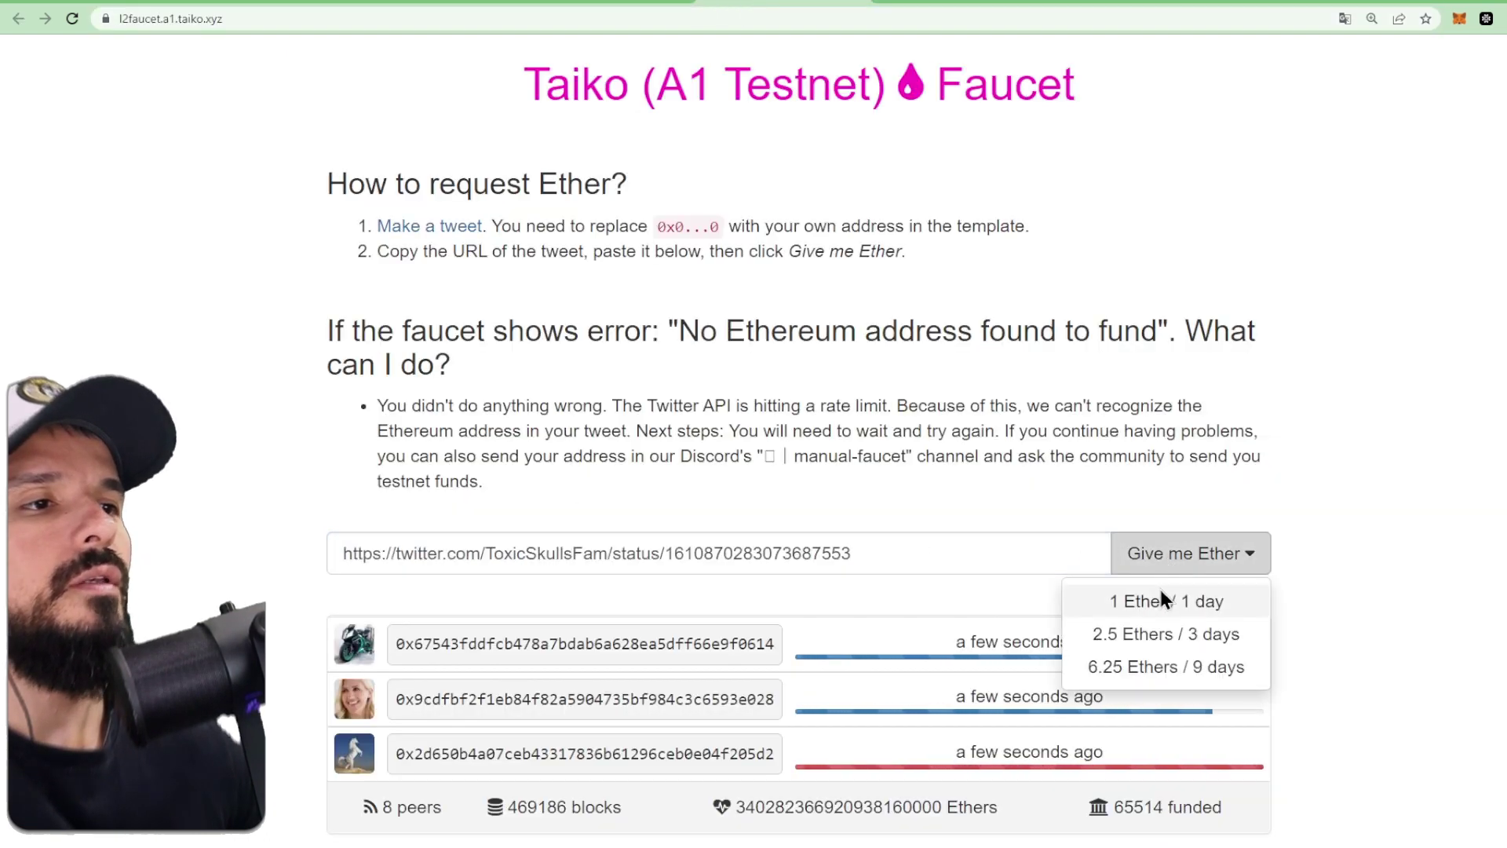
left_click(1163, 599)
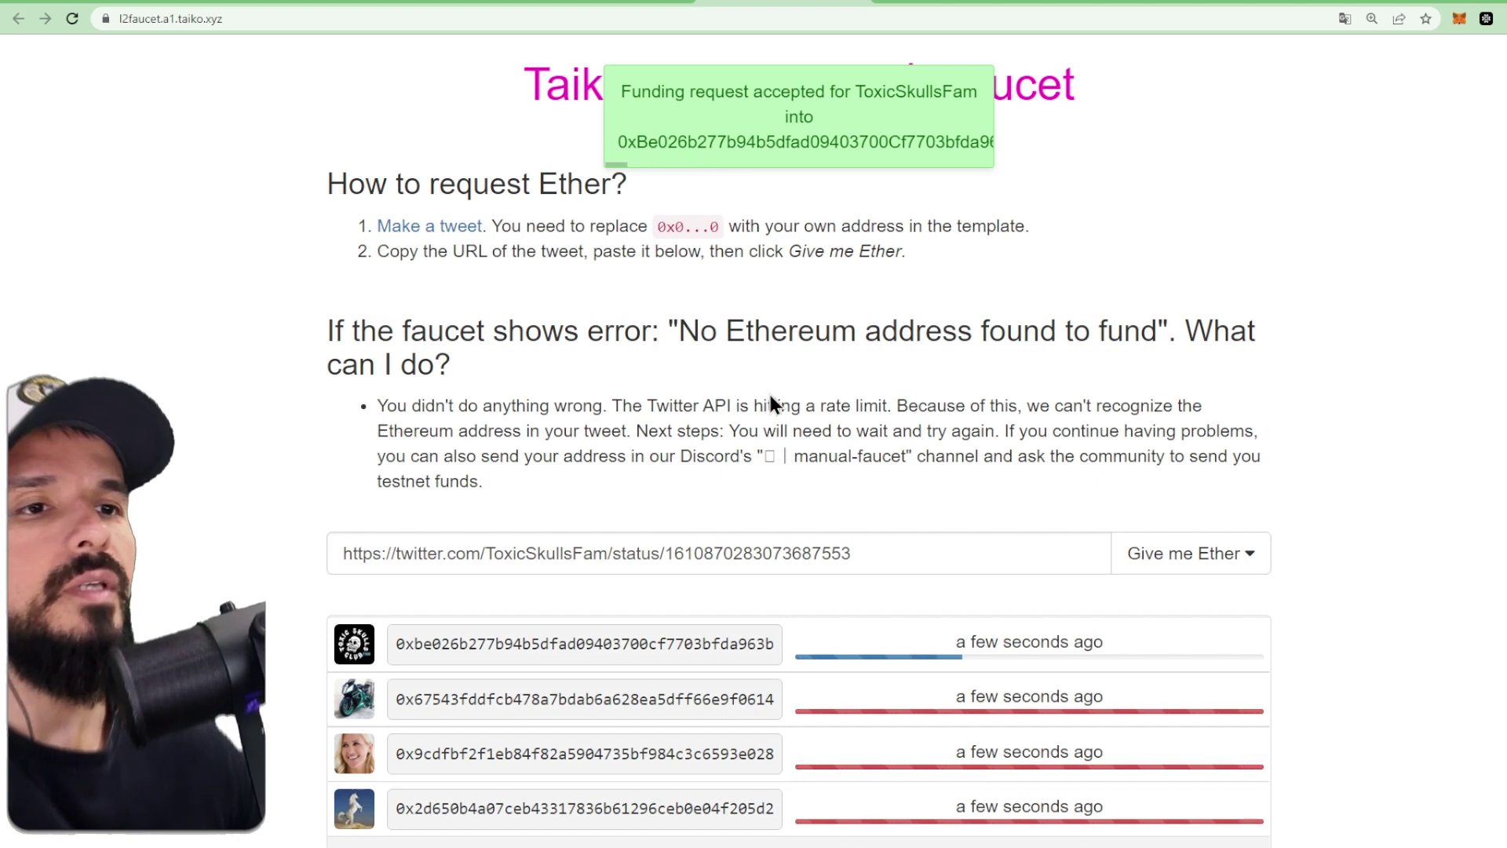
Open the Taiko bridge from the faucet guide page and connect MetaMask's Account 1 to it.
left_click(629, 6)
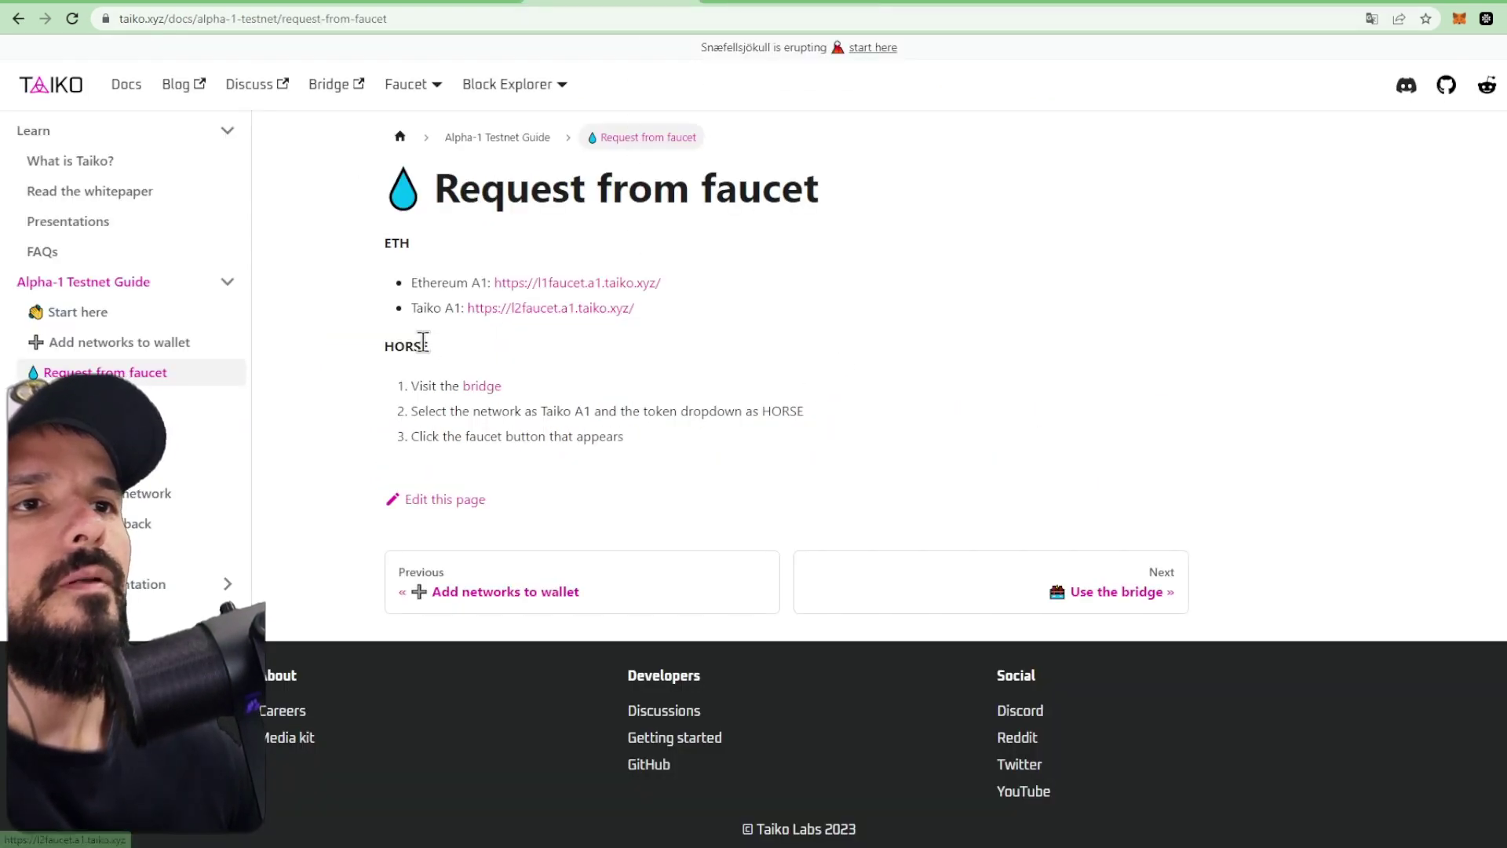
left_click(477, 387)
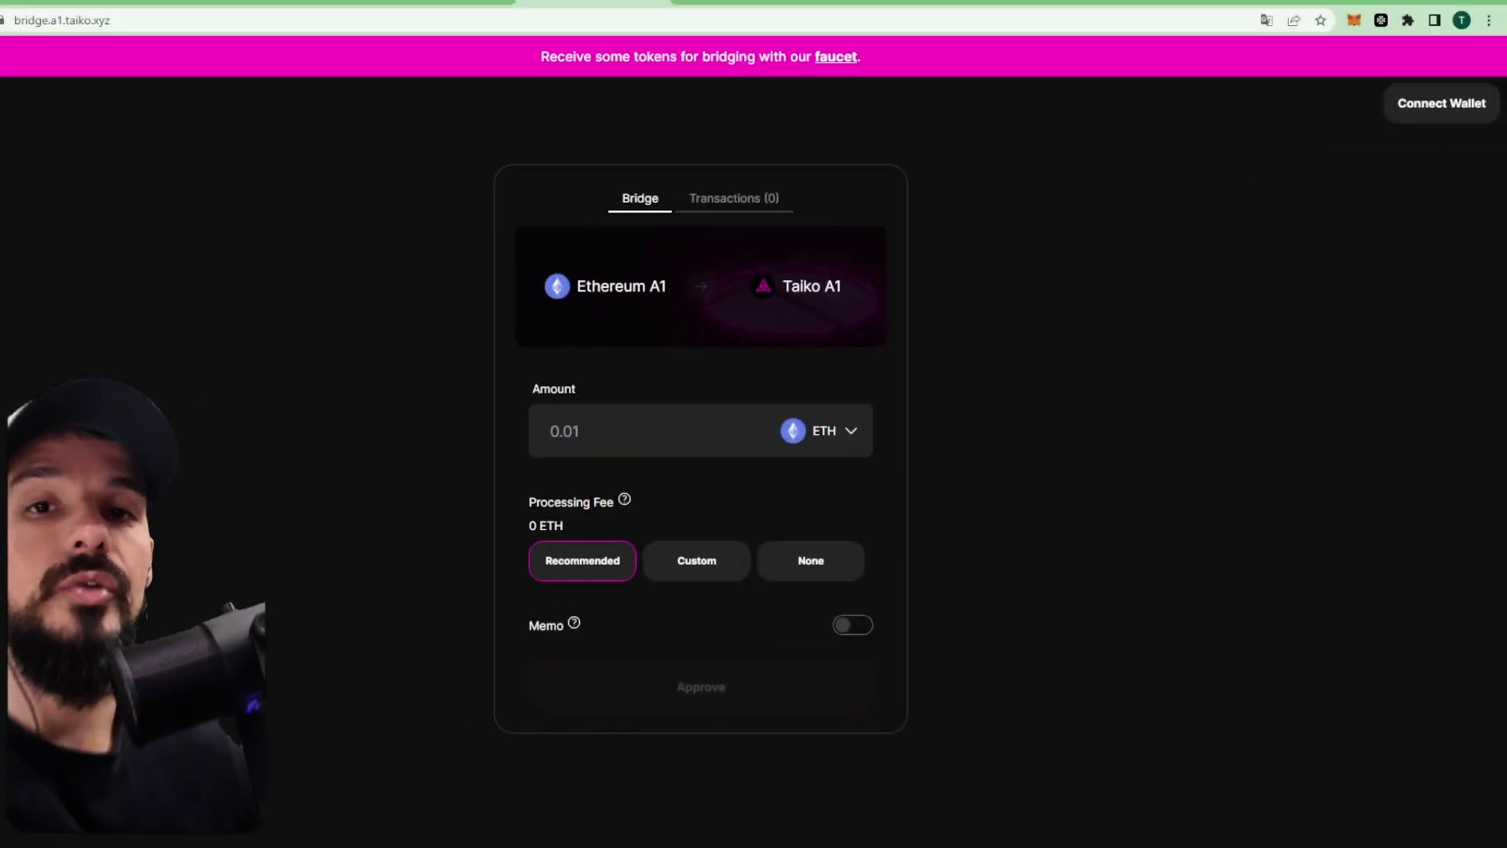
left_click(1392, 114)
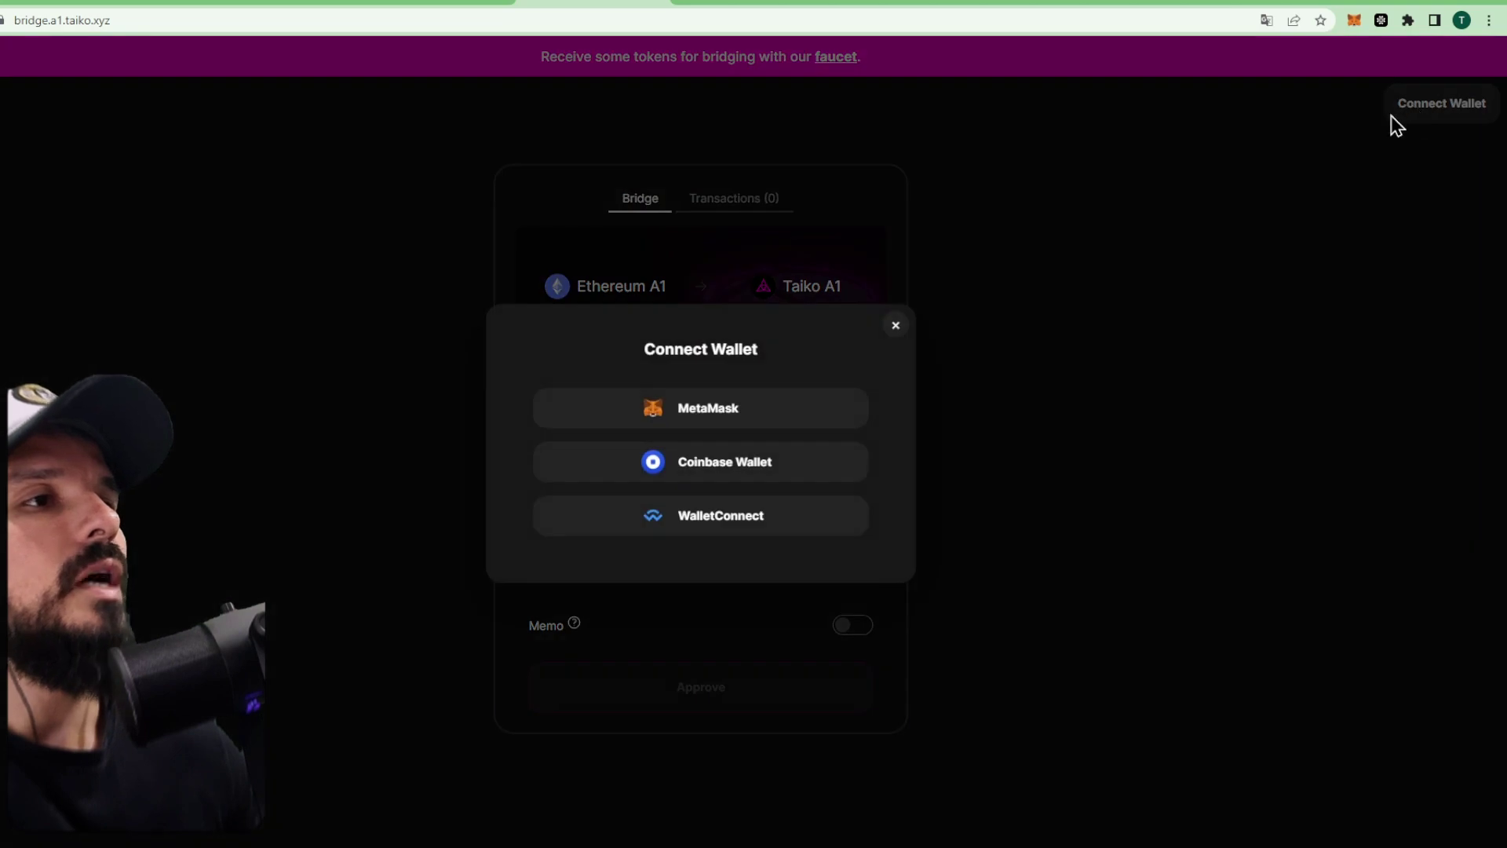
left_click(730, 408)
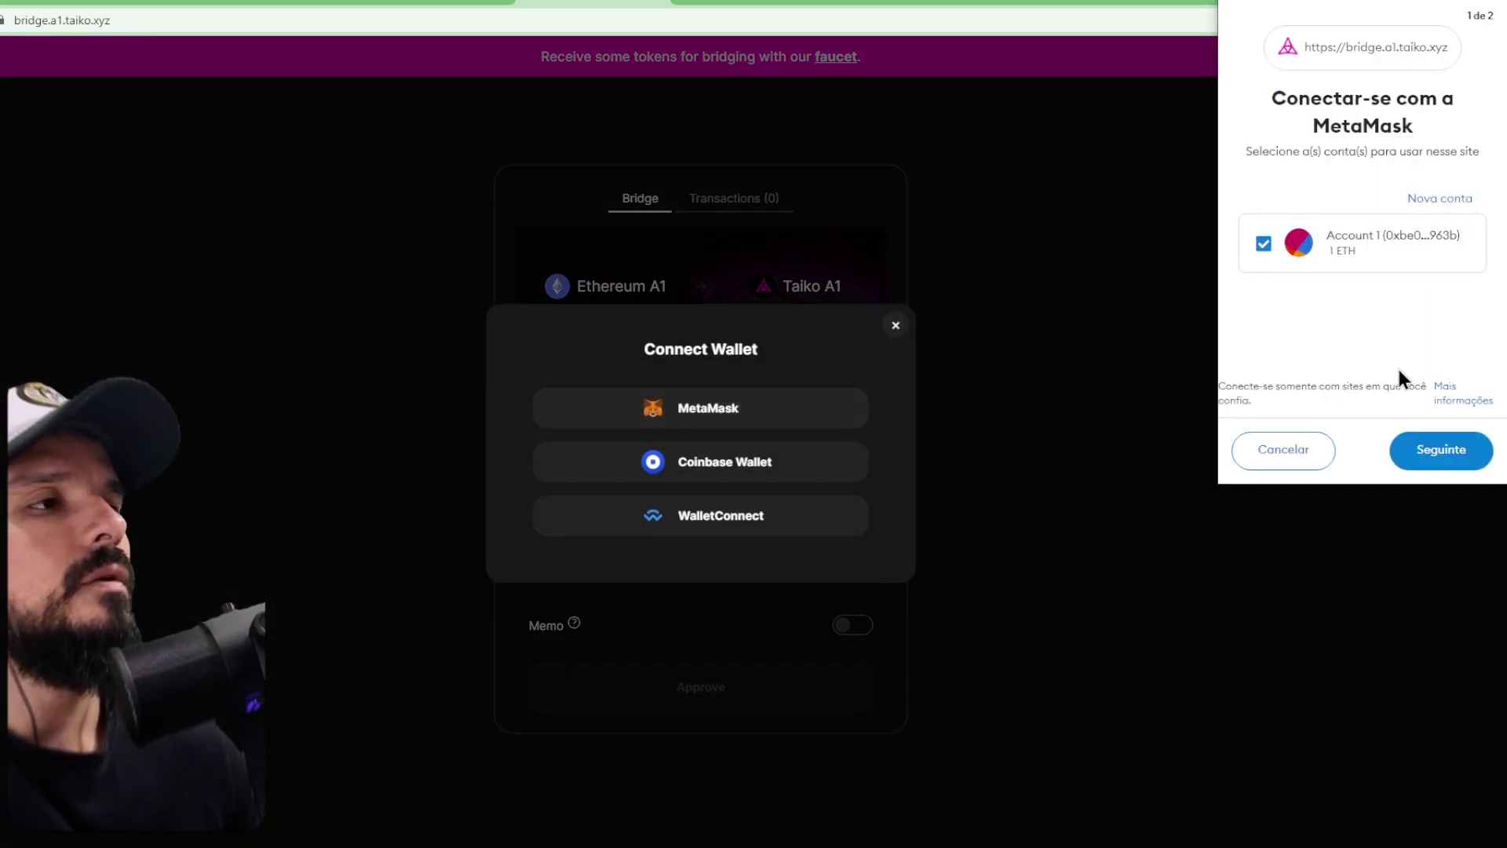
left_click(1425, 461)
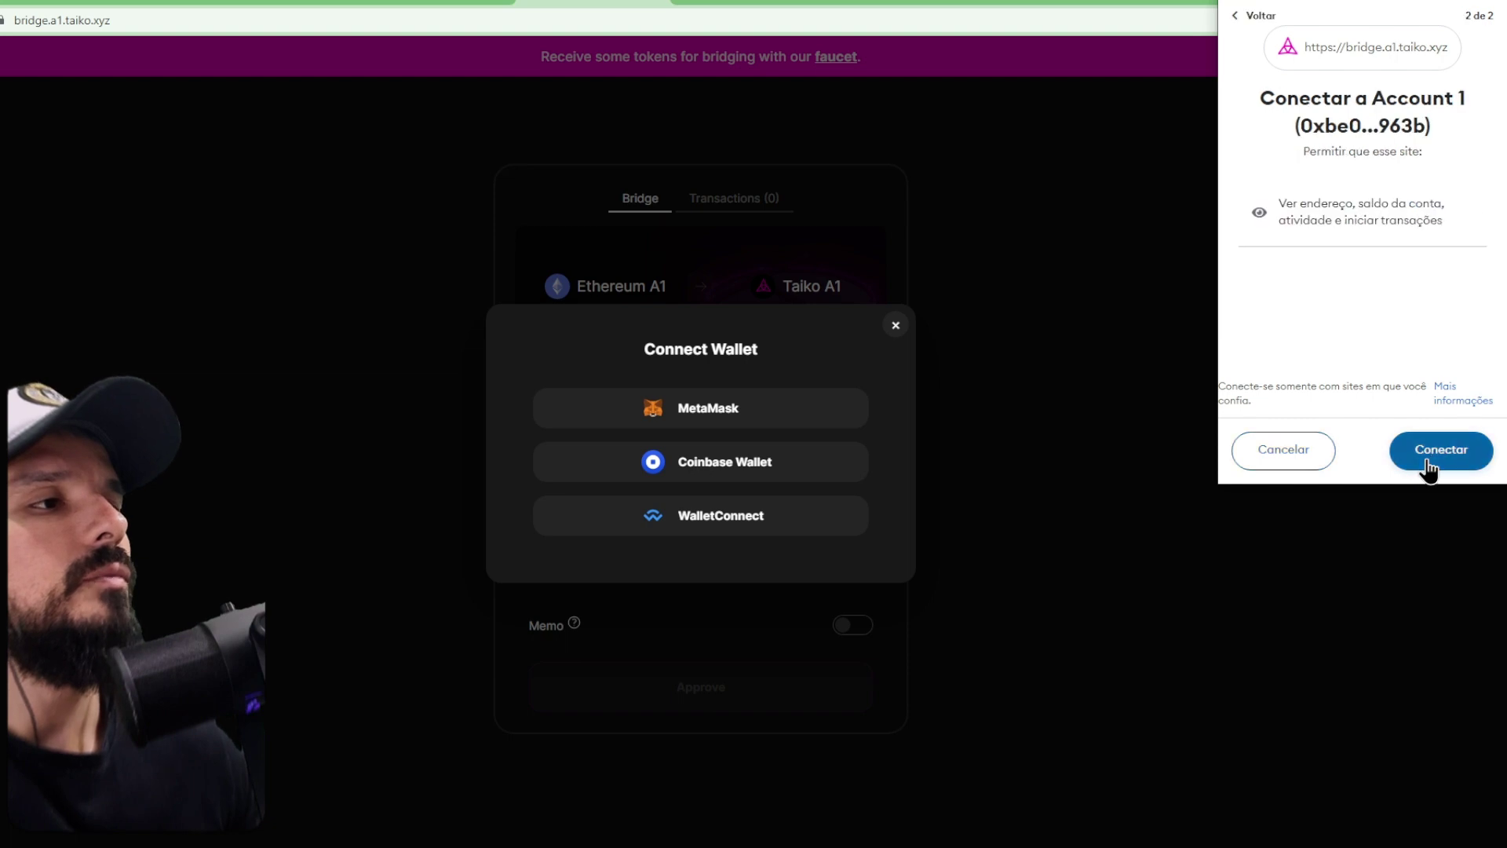
left_click(1427, 460)
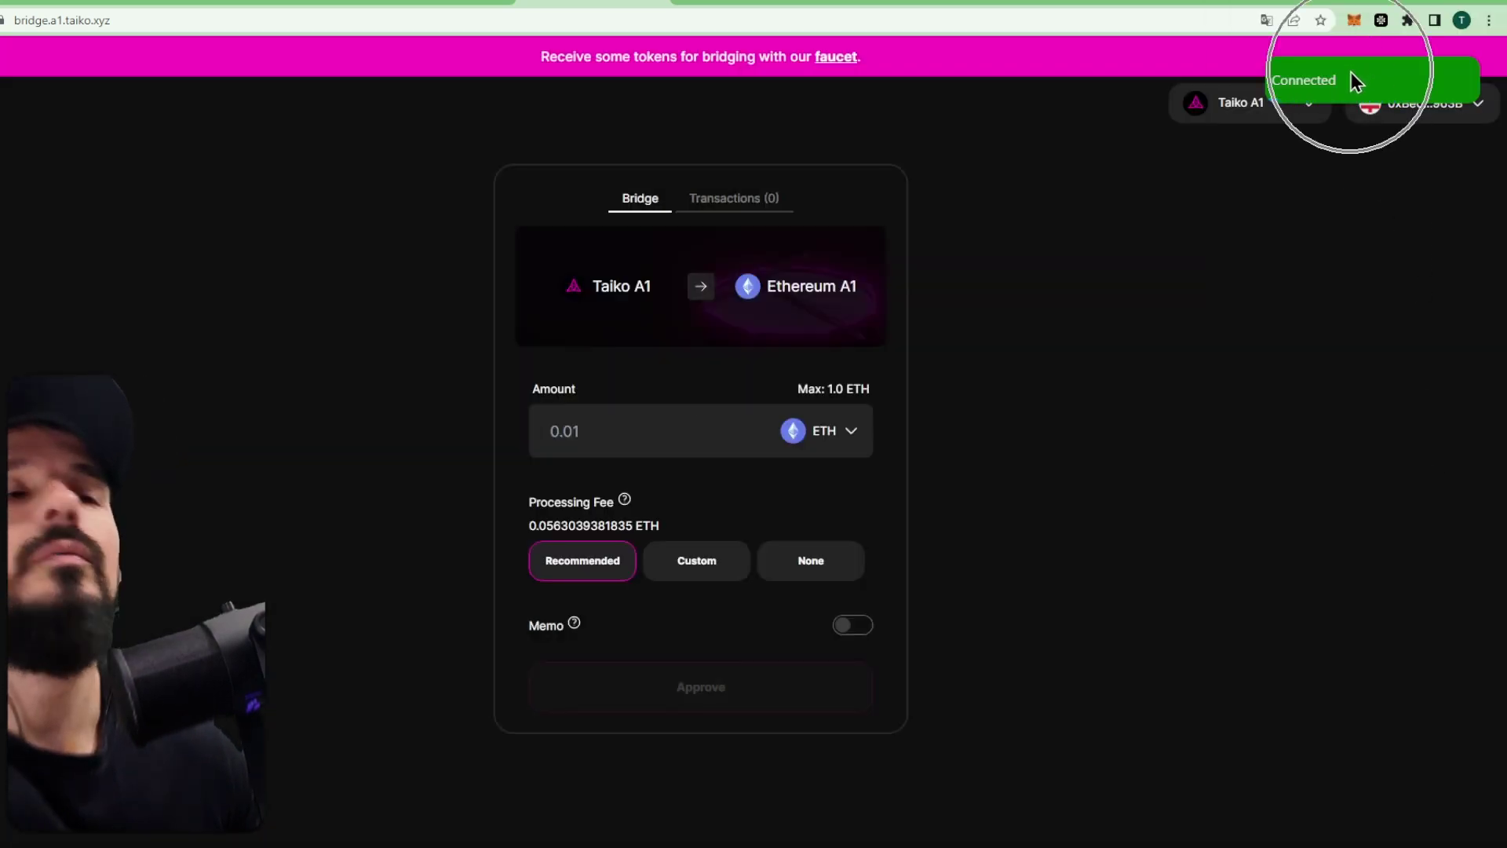
Check the connected account's ETH balance on Taiko A1 in the MetaMask wallet.
left_click(1362, 22)
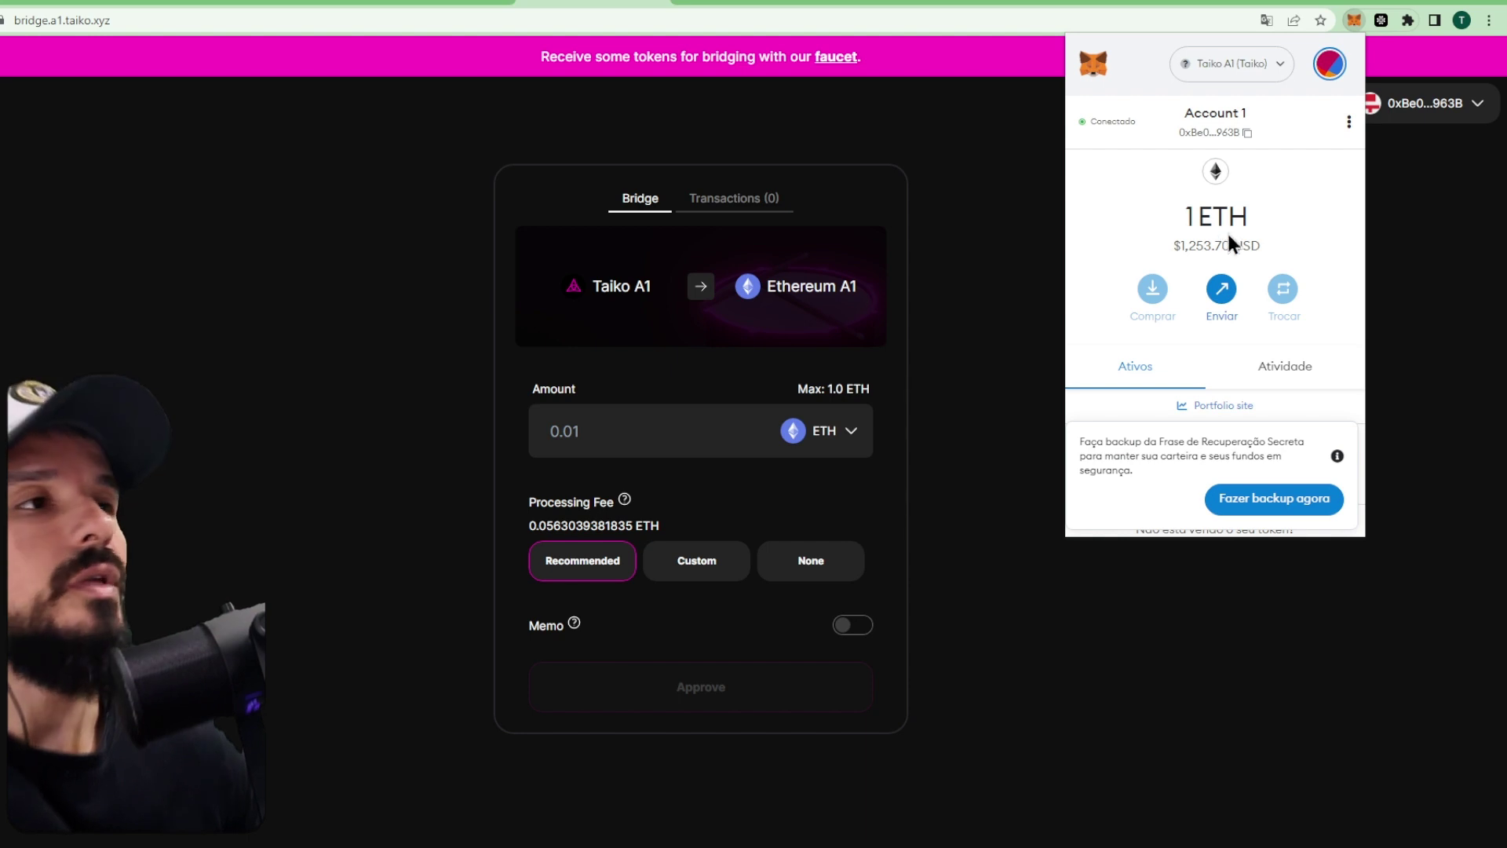
left_click(986, 298)
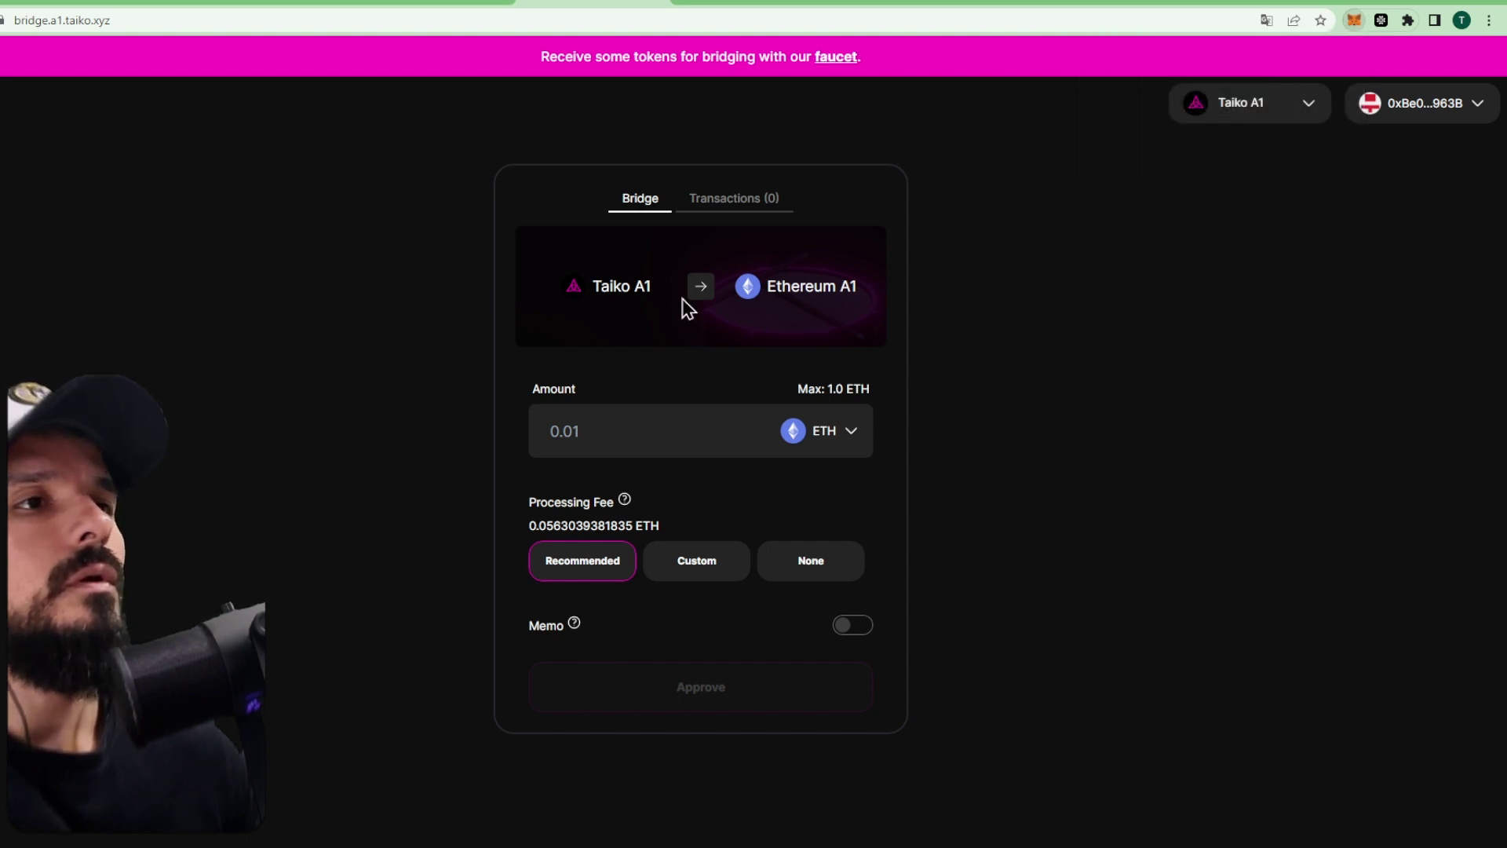
left_click(629, 299)
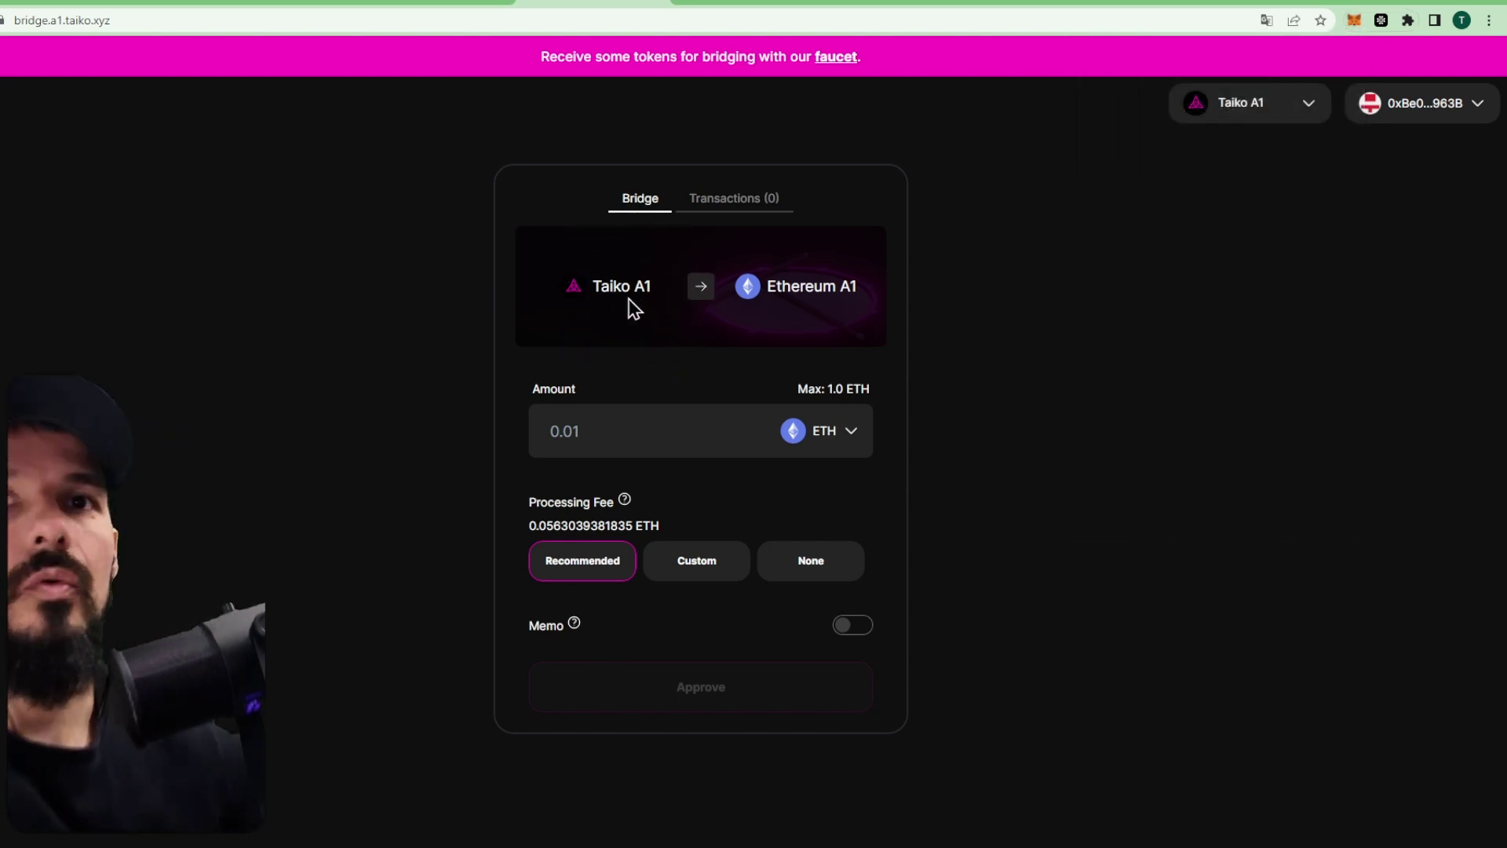
Try to bridge 1 ETH from Taiko A1 to Ethereum A1 with the recommended processing fee.
key("ctrl+plus")
key("ctrl+plus")
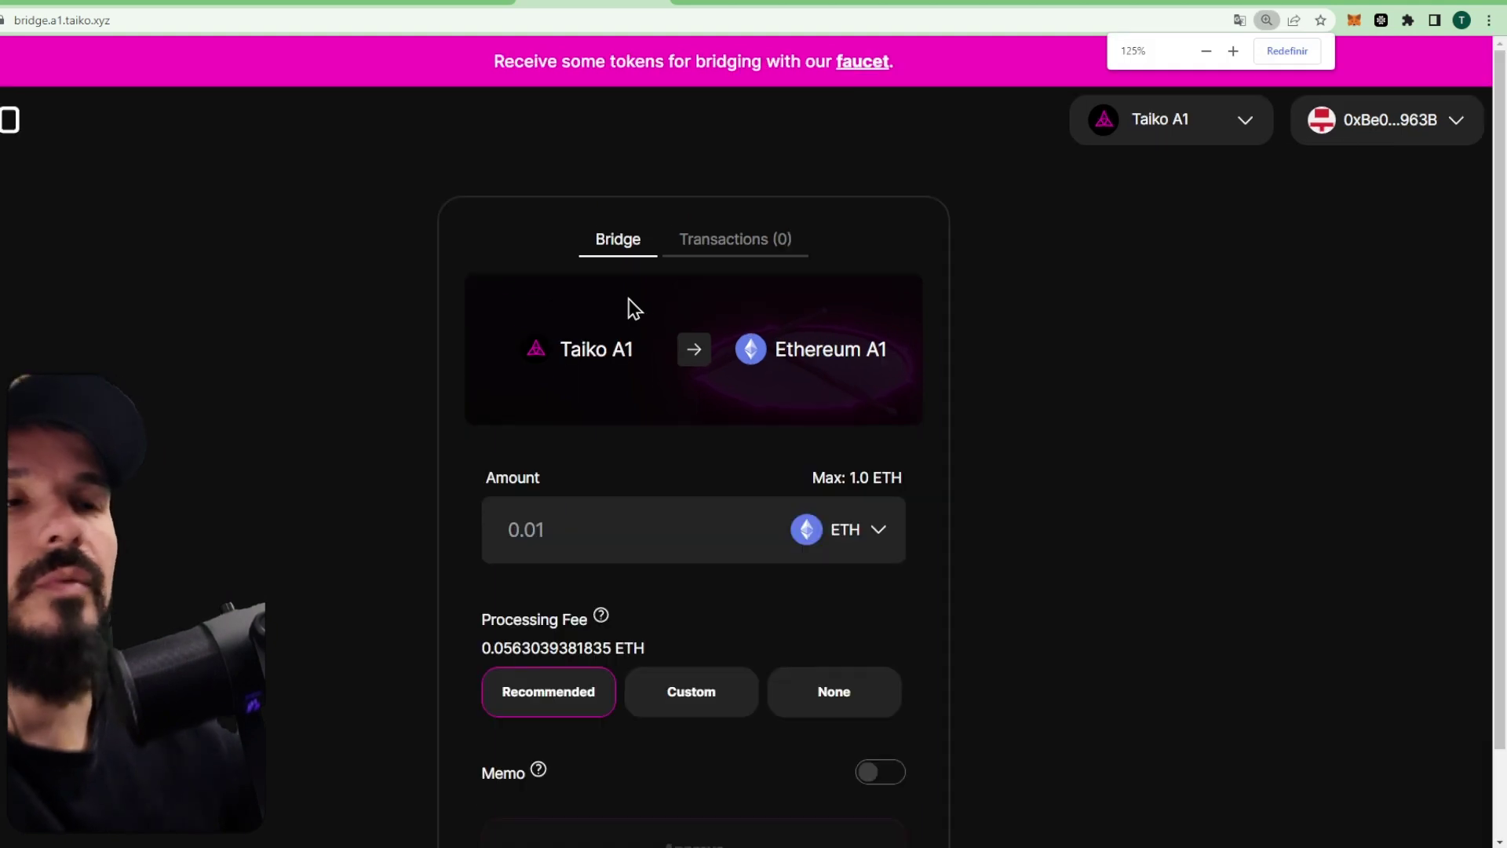
scroll(996, 394, "down", 1)
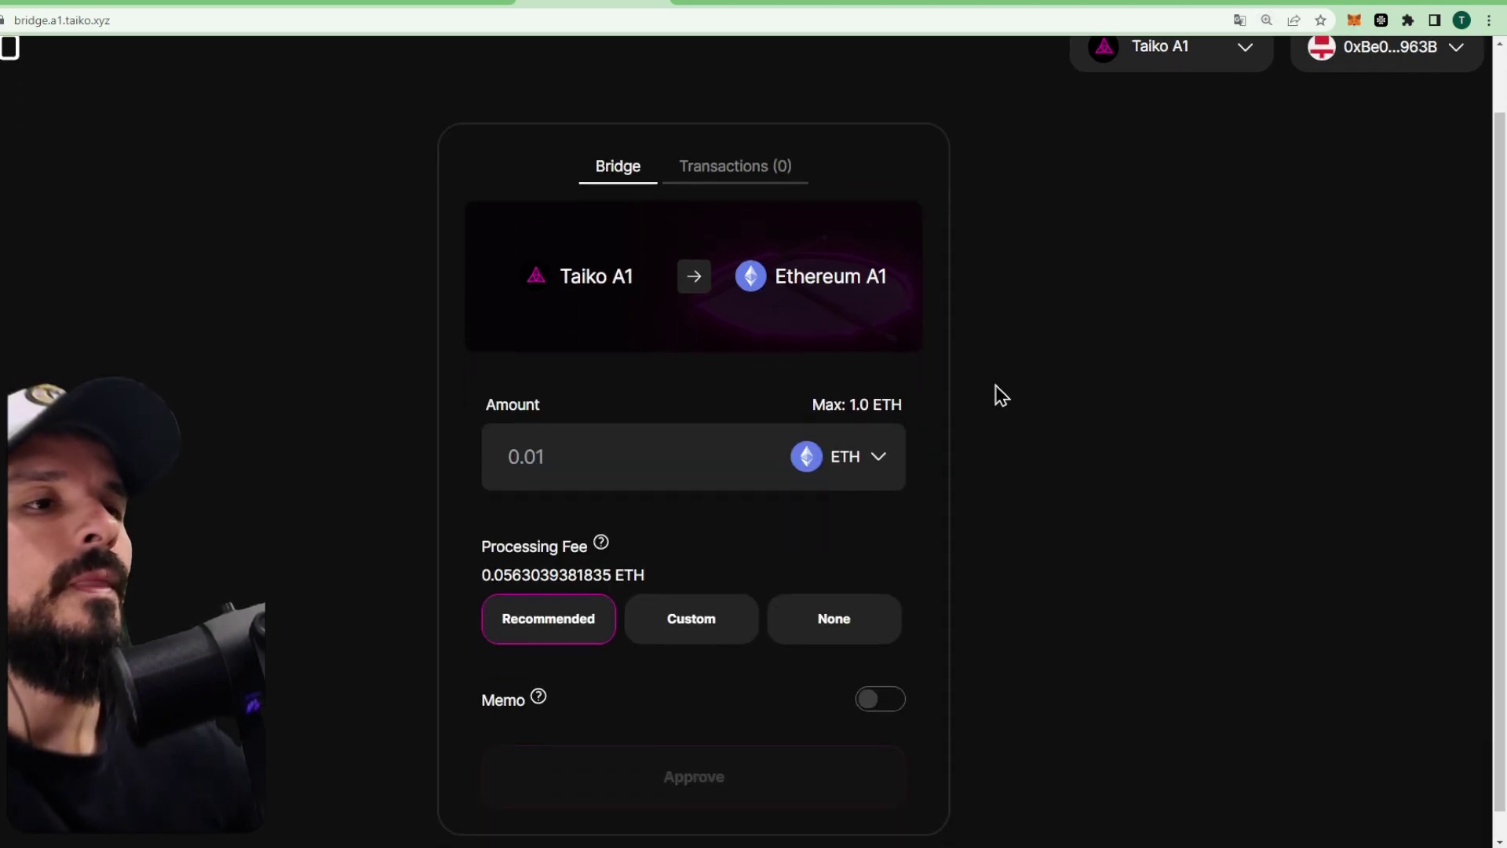
left_click(860, 414)
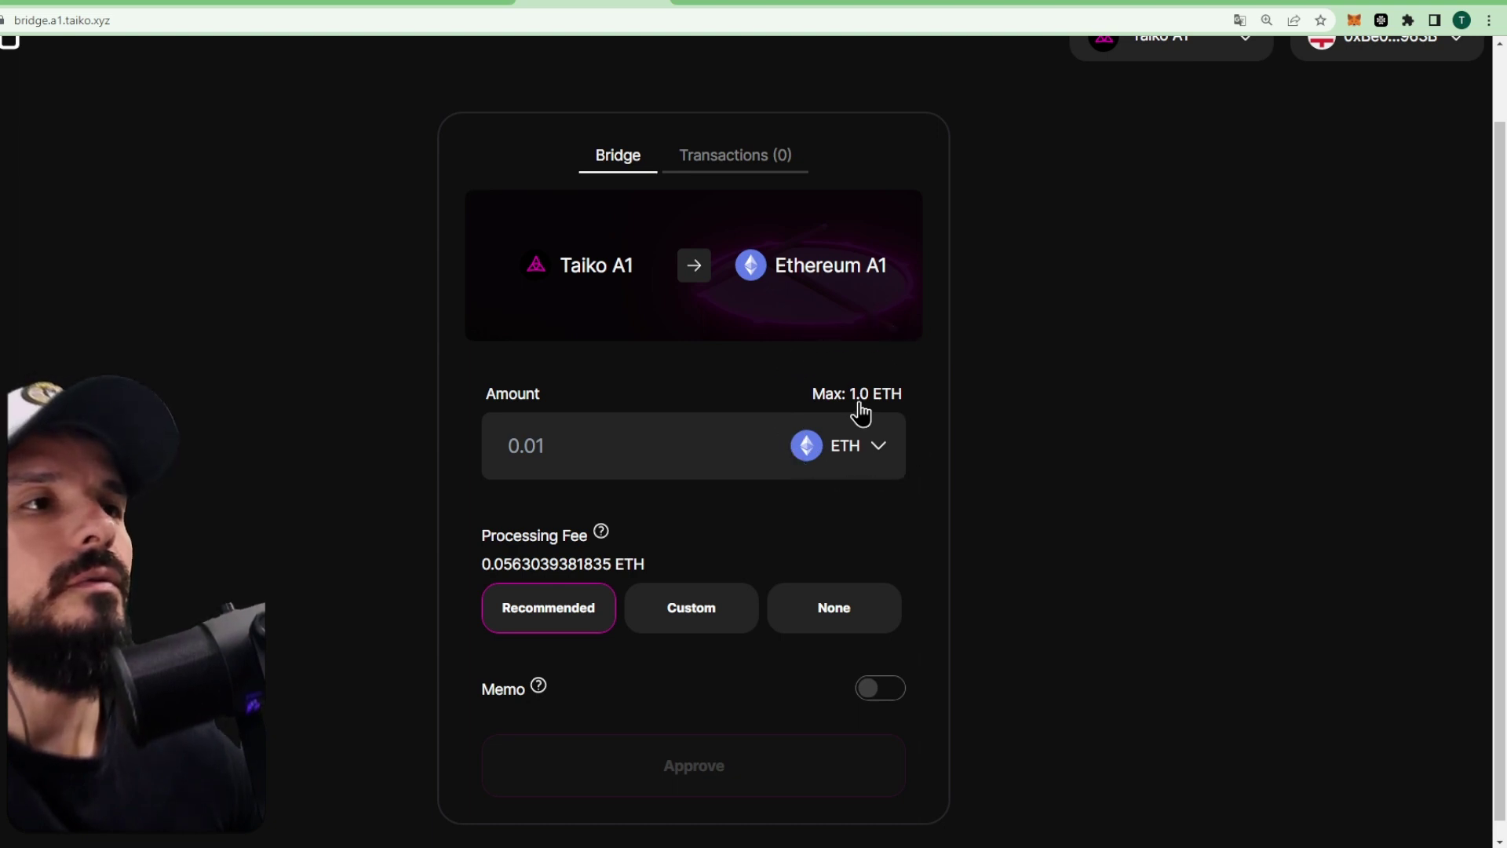
left_click(560, 448)
type("1")
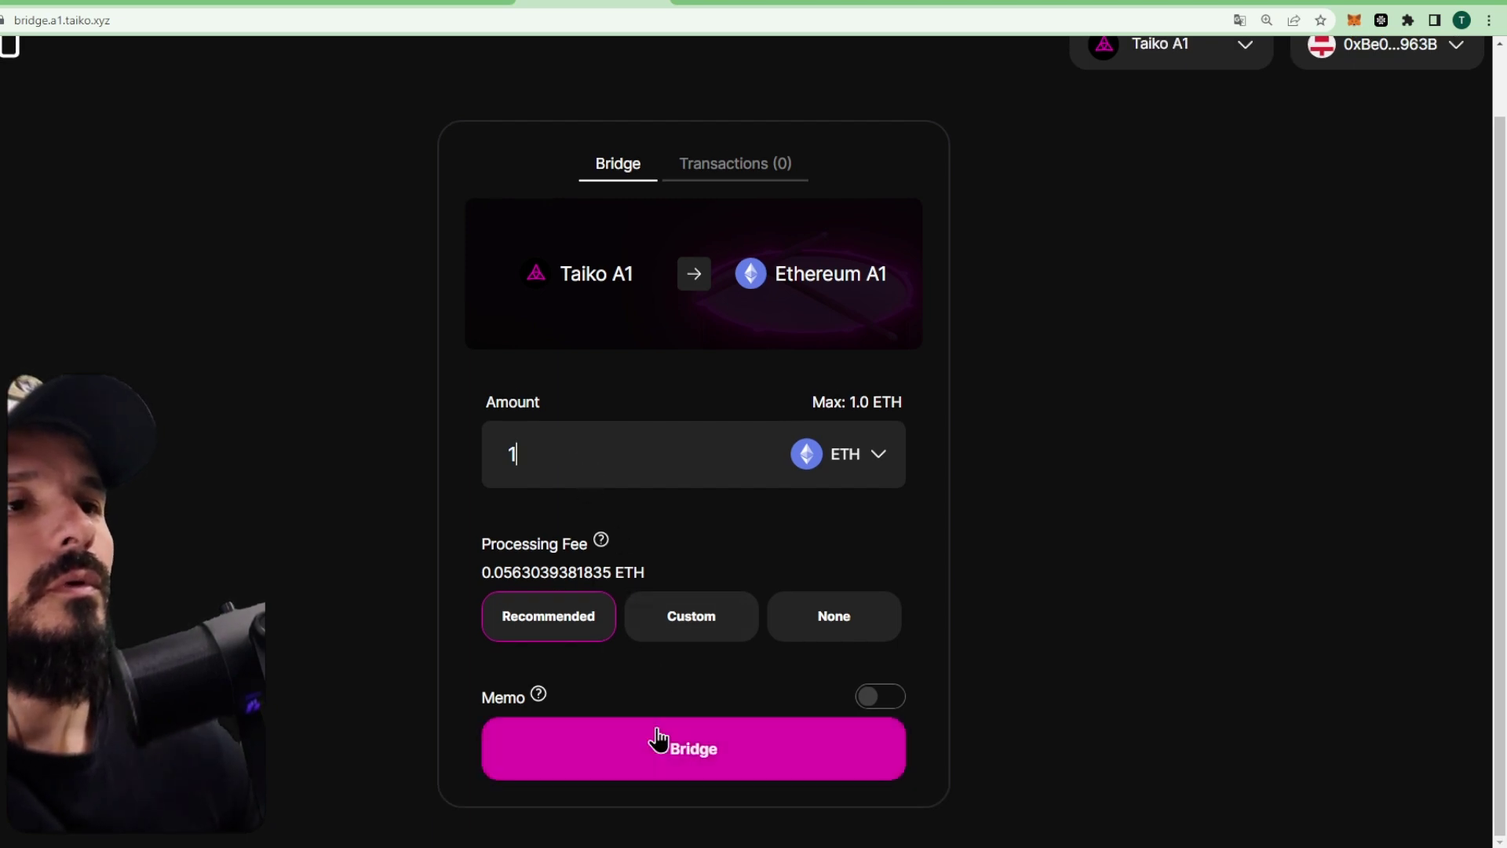
left_click(658, 755)
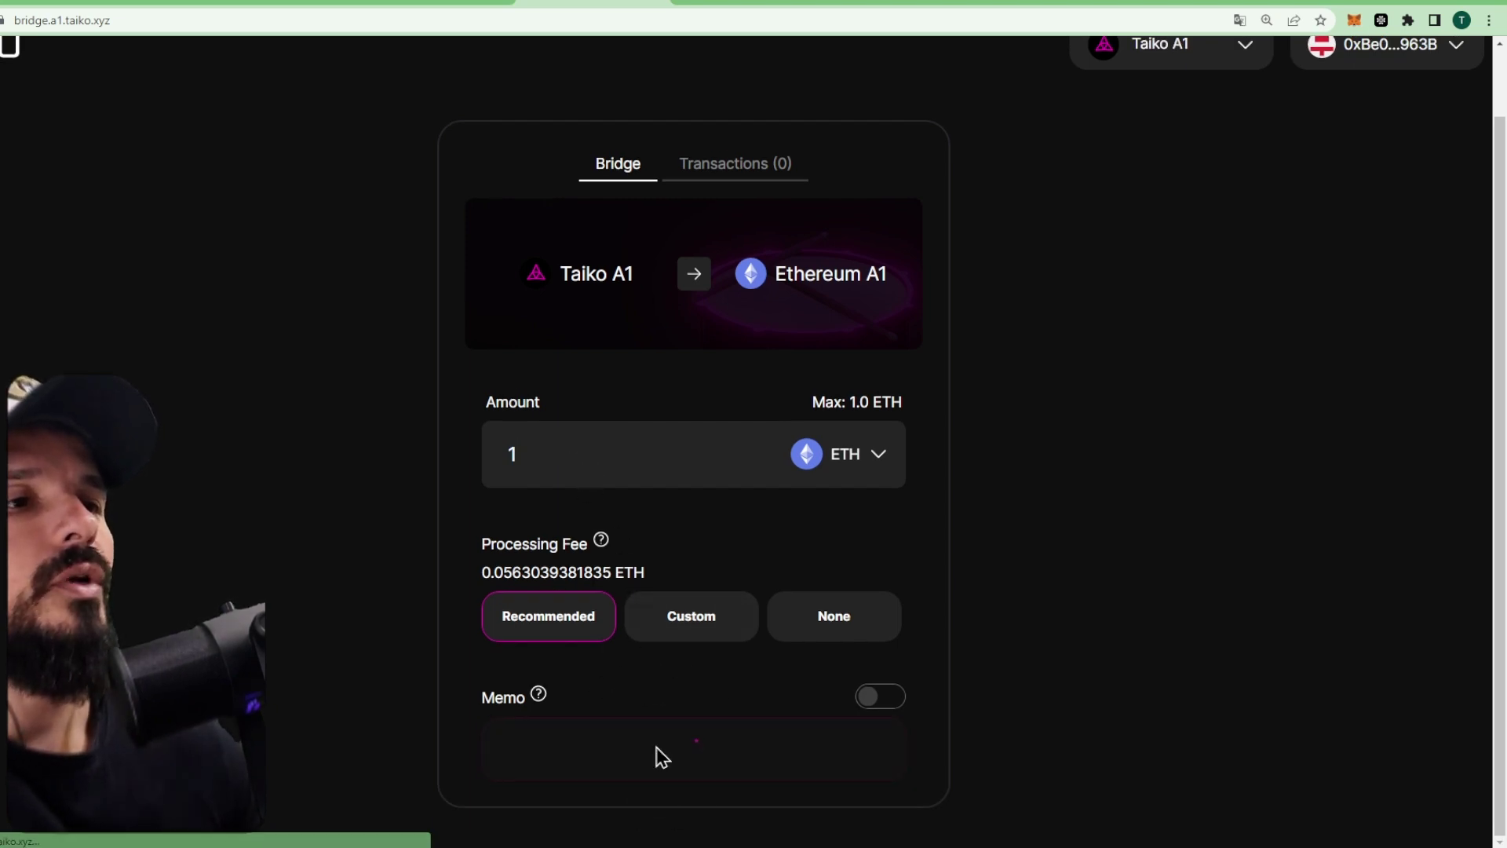
Switch the MetaMask wallet to the Ethereum A1 network and reconnect it to the bridge.
left_click(1354, 19)
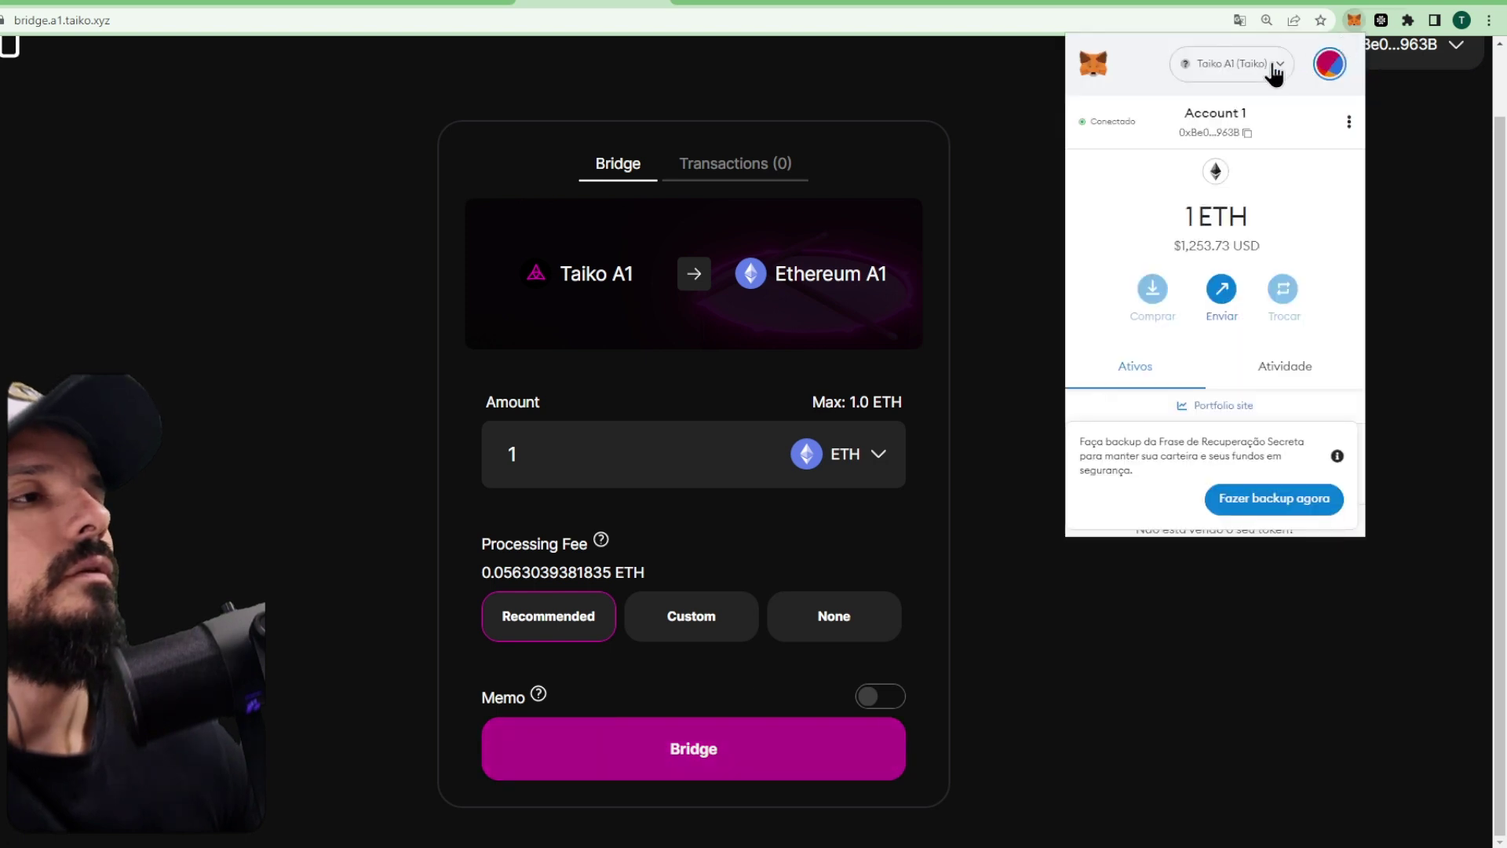
left_click(1273, 64)
left_click(1272, 283)
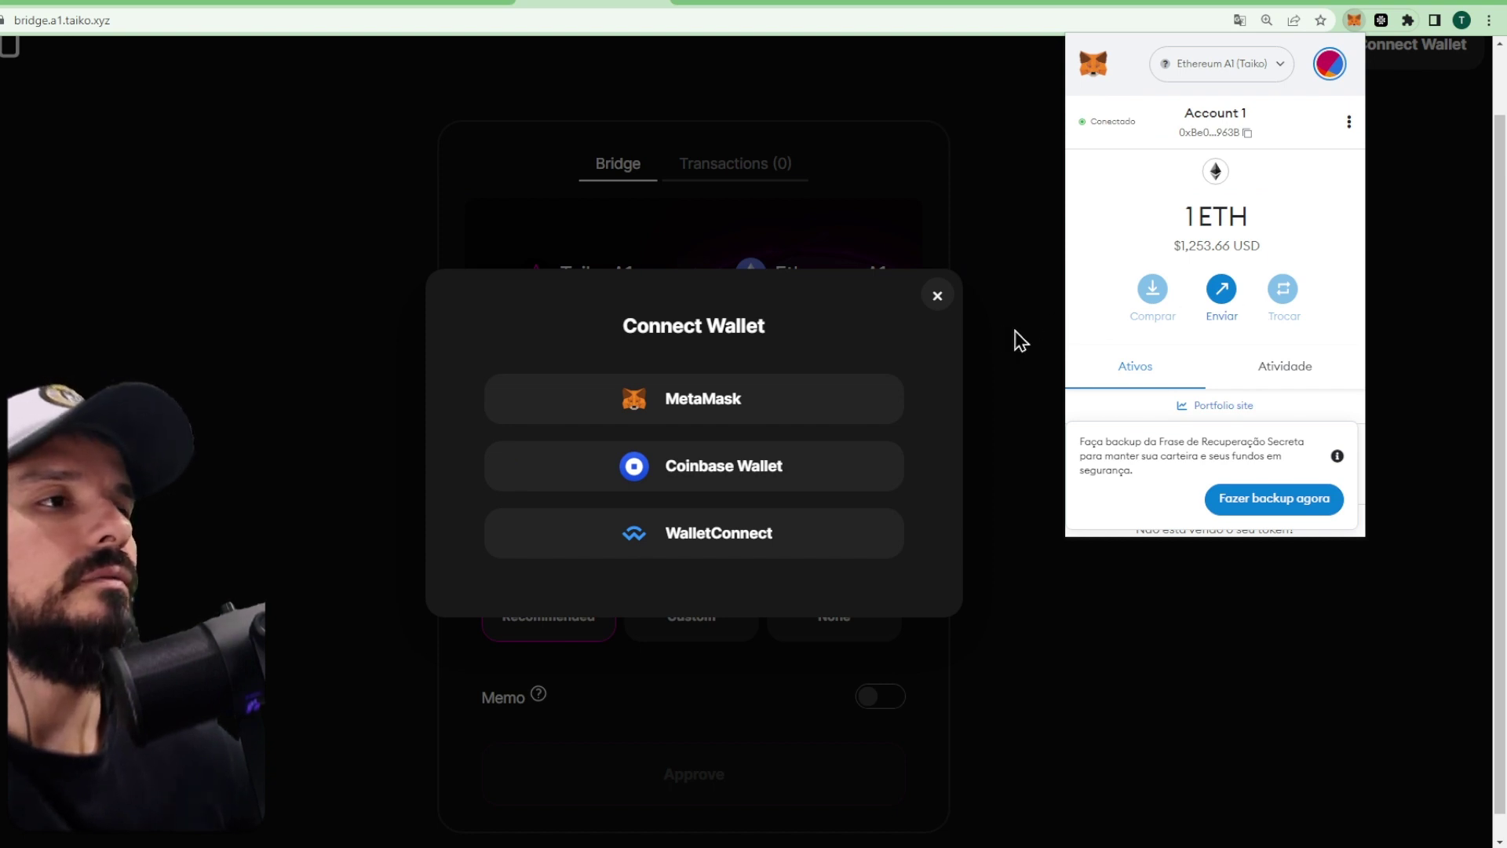
left_click(720, 398)
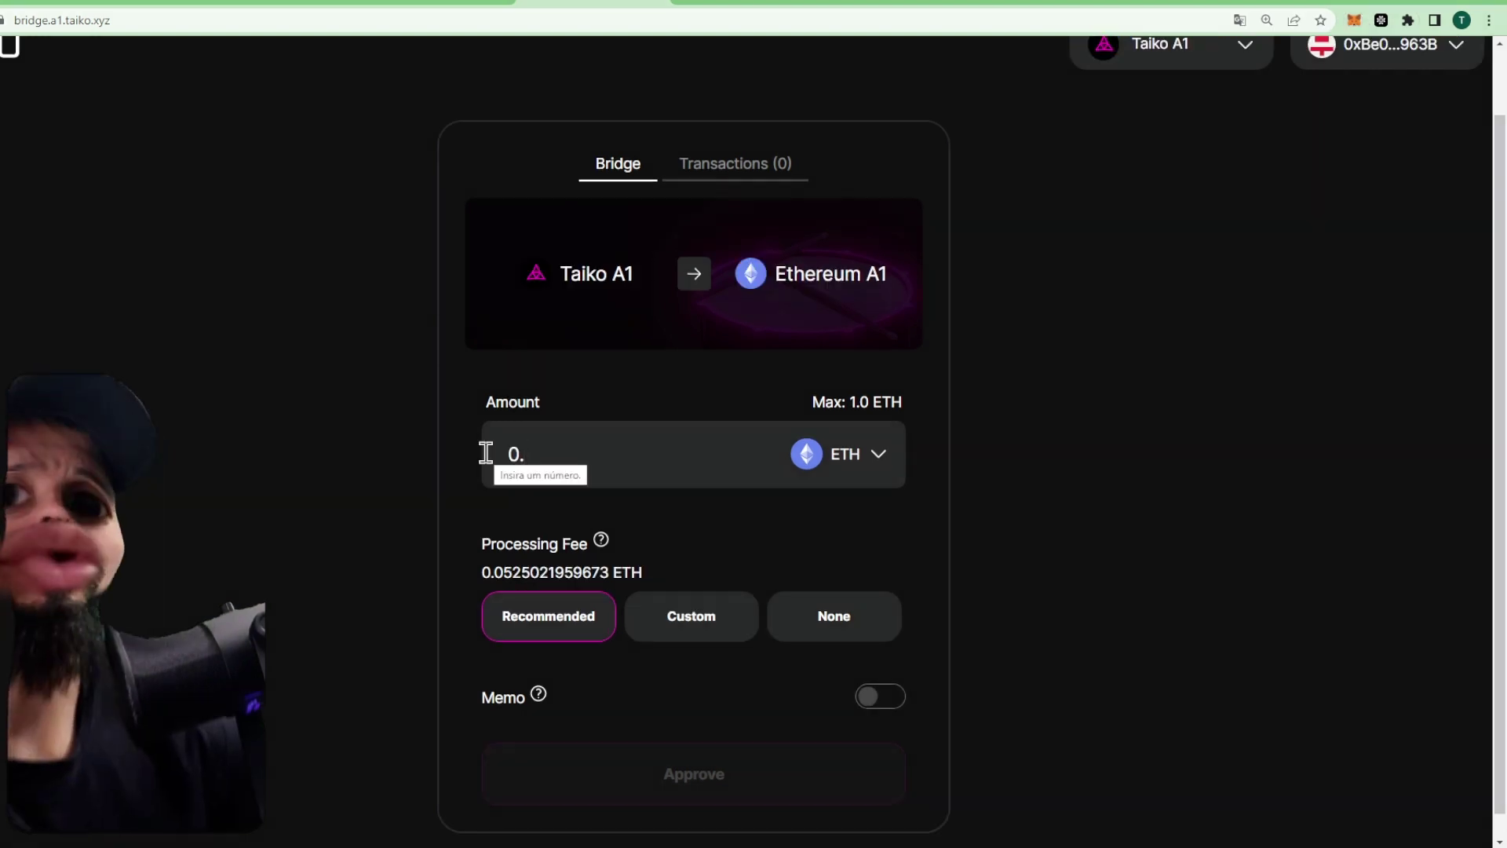
Bridge 0.5 ETH from Taiko A1 to Ethereum A1 with the recommended fee and approve the transaction in MetaMask.
type("5")
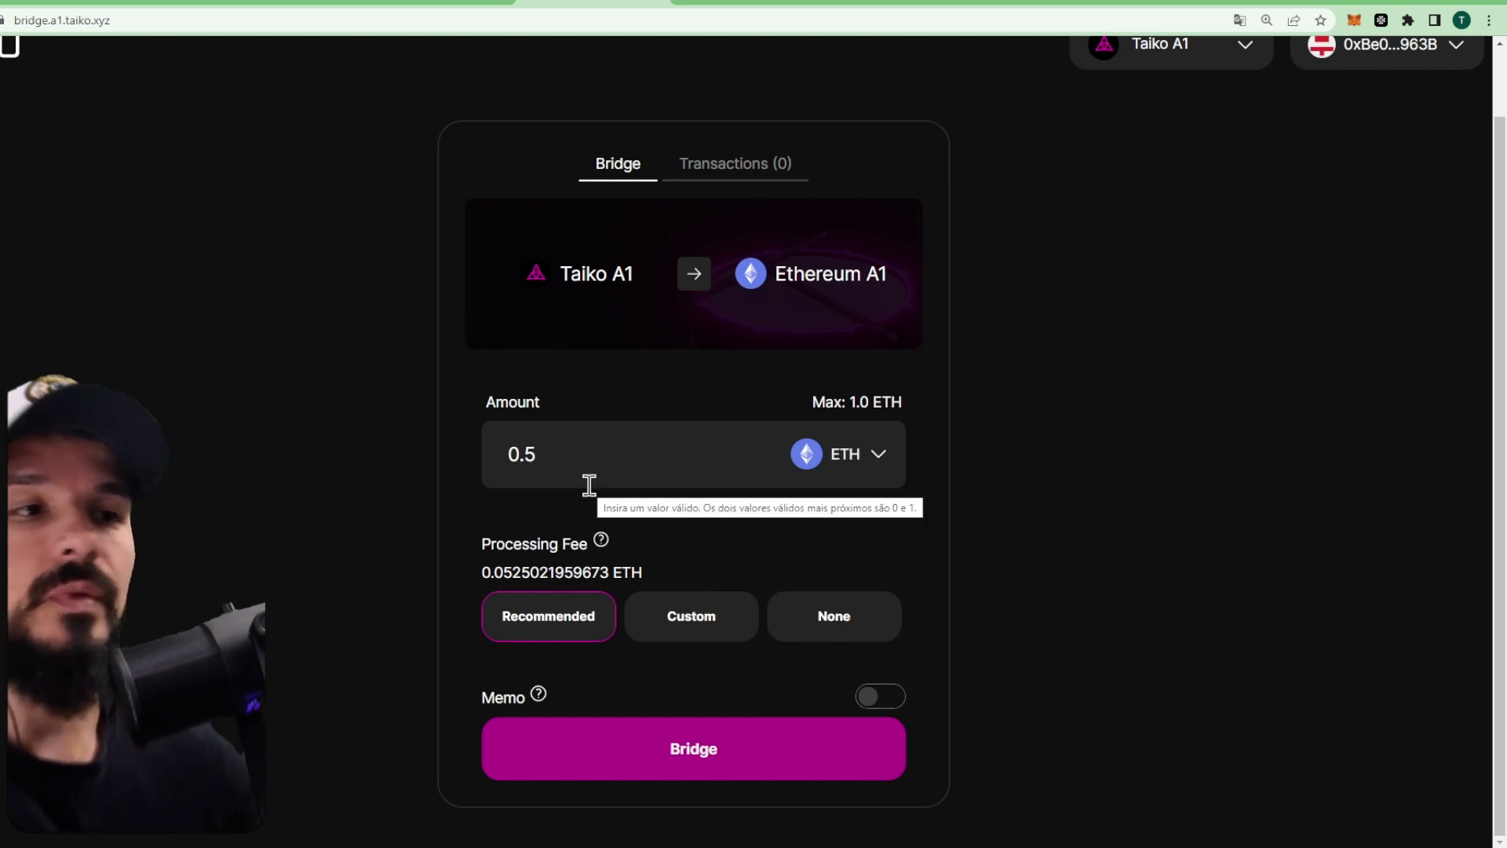
left_click(643, 750)
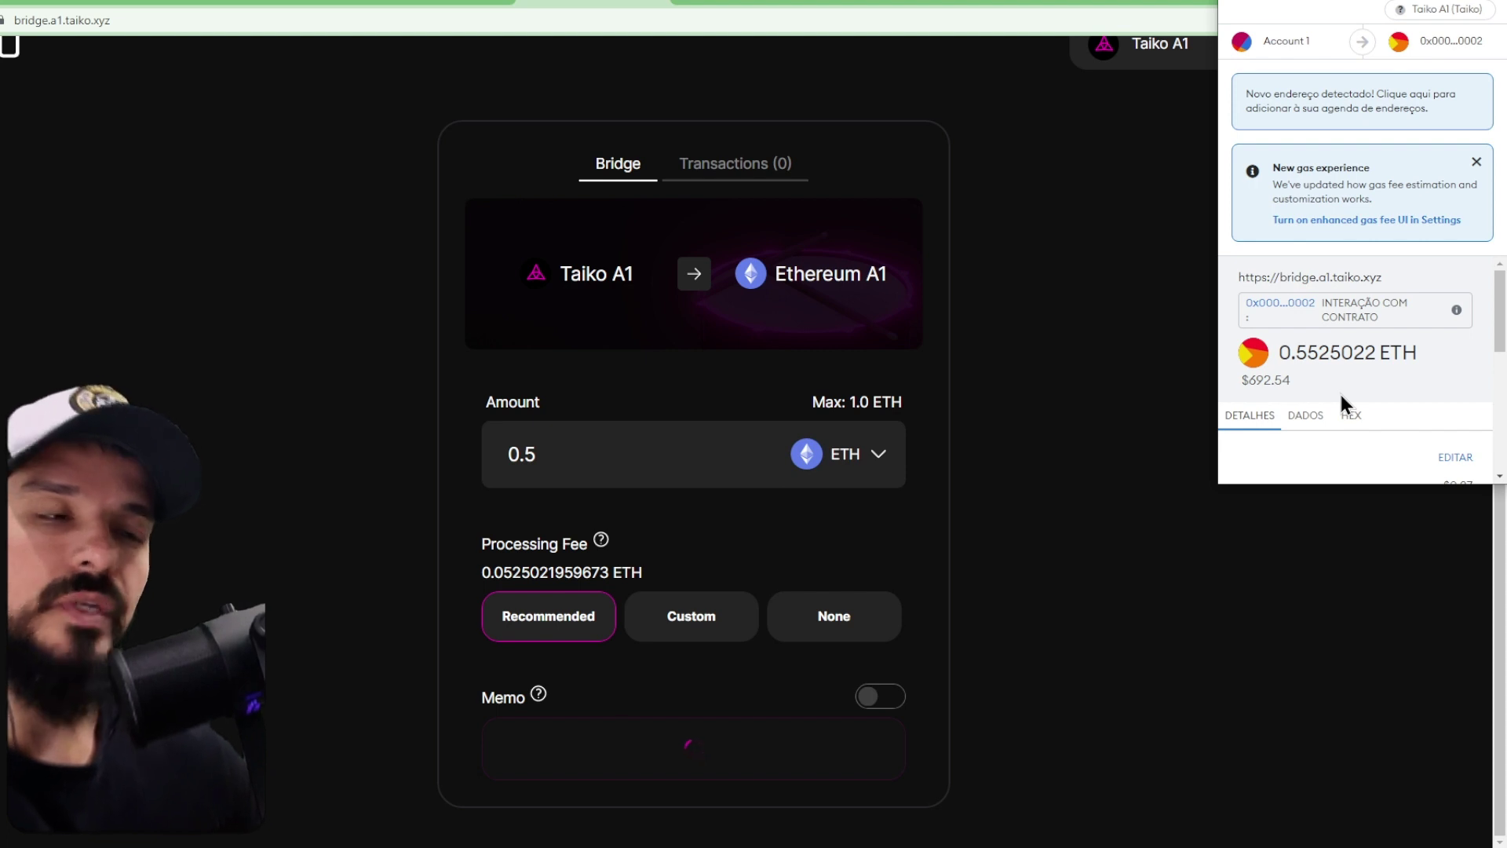
scroll(1339, 391, "down", 3)
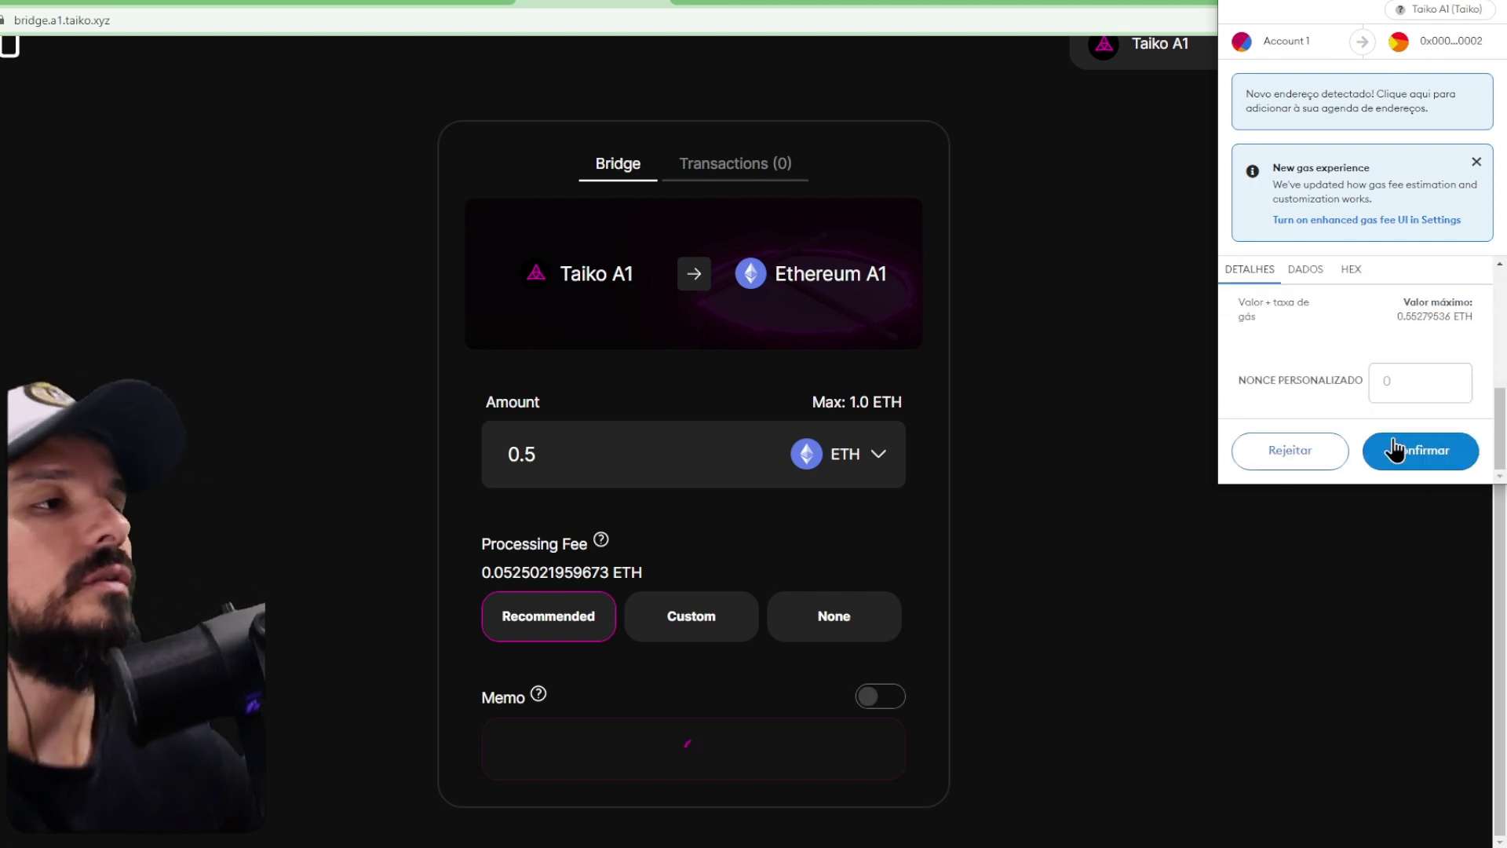
left_click(1409, 444)
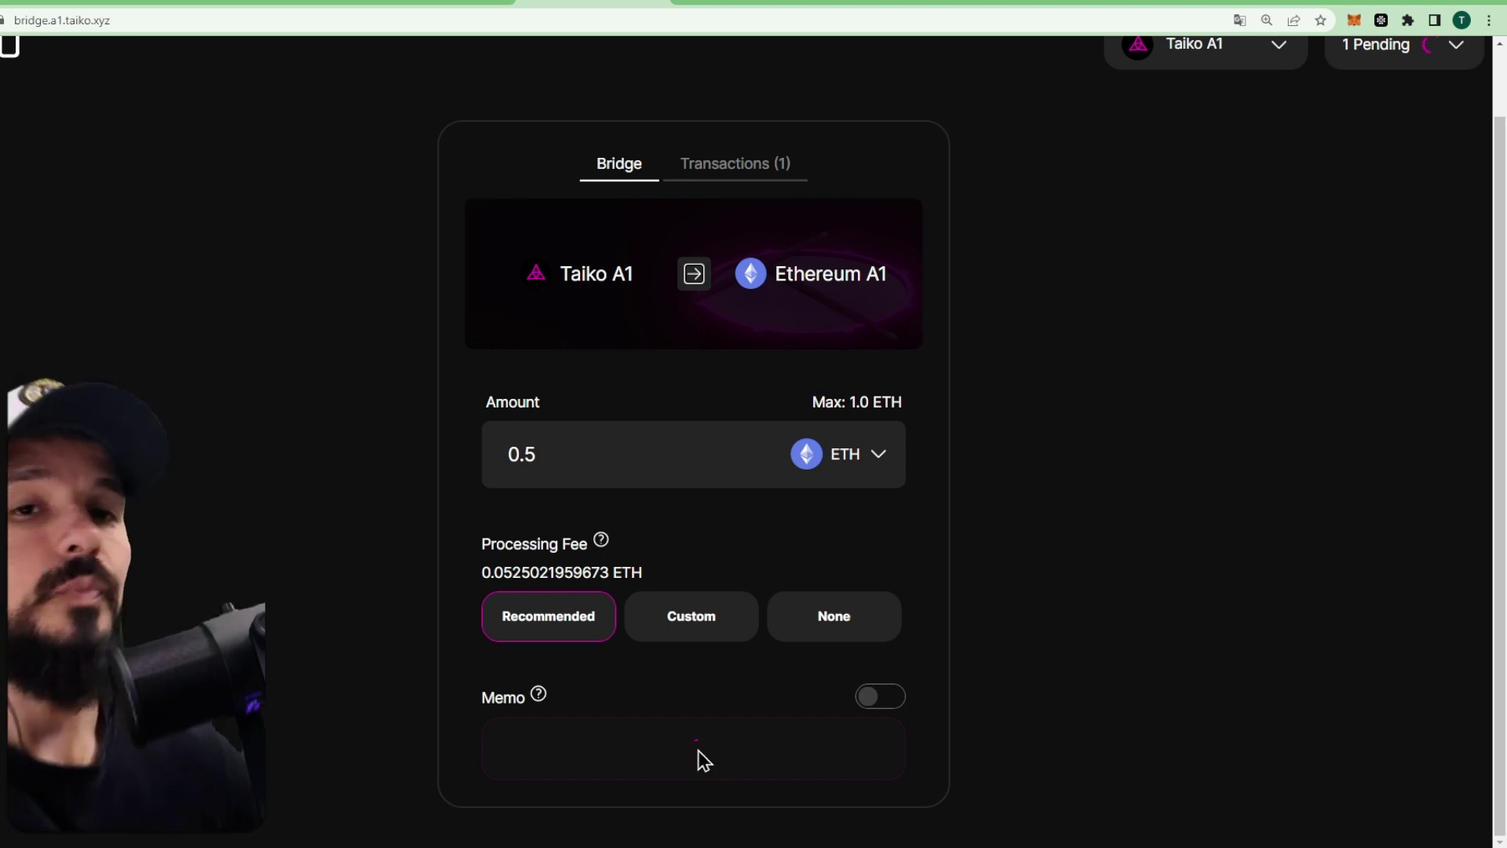
Try to send the 0.5 ETH transfer from Taiko A1 to Ethereum A1 a second time.
left_click(698, 758)
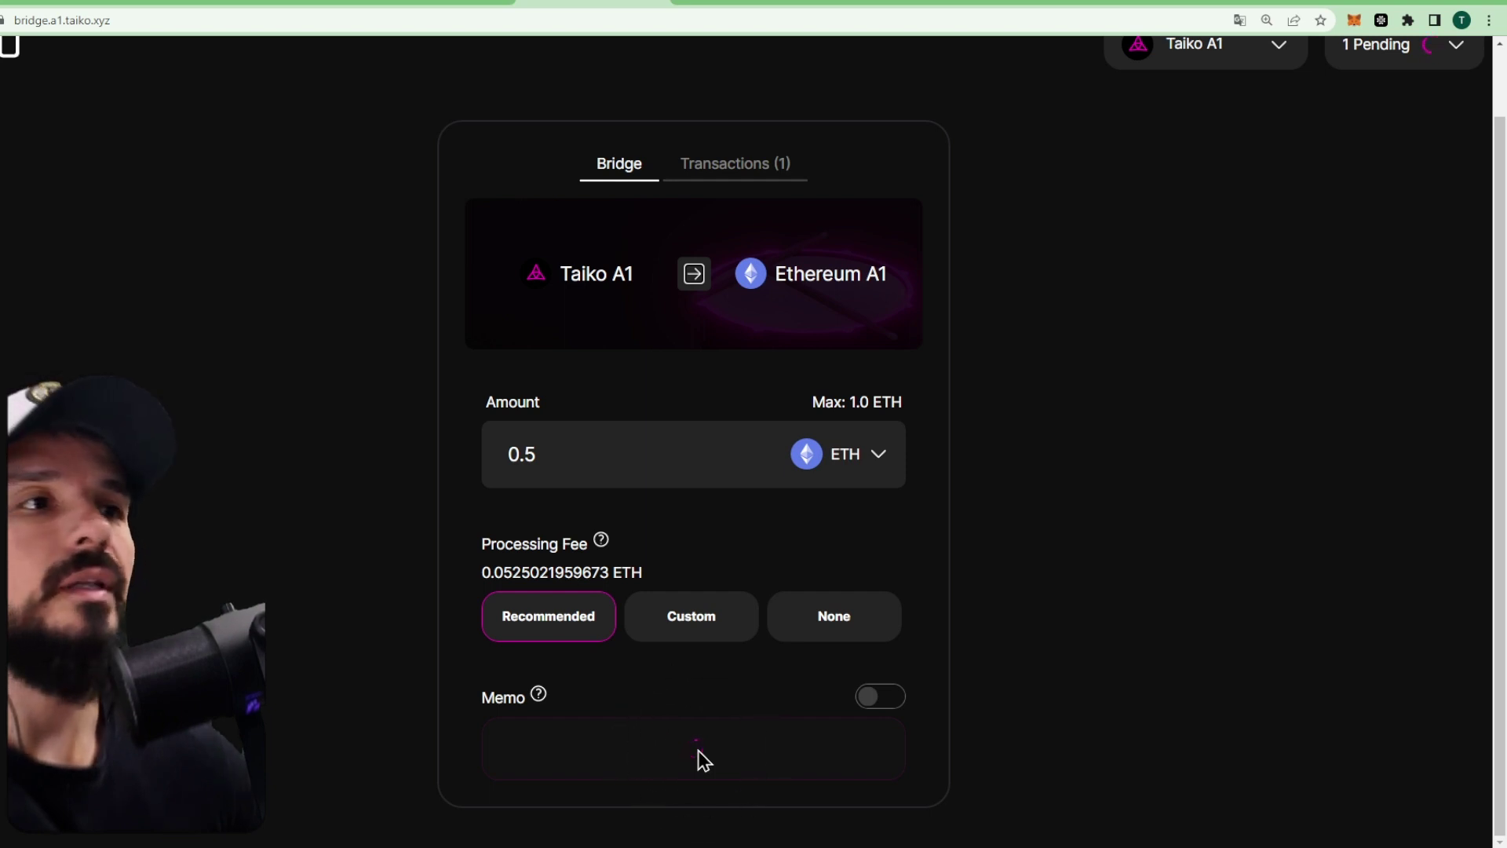
left_click(699, 757)
left_click(697, 758)
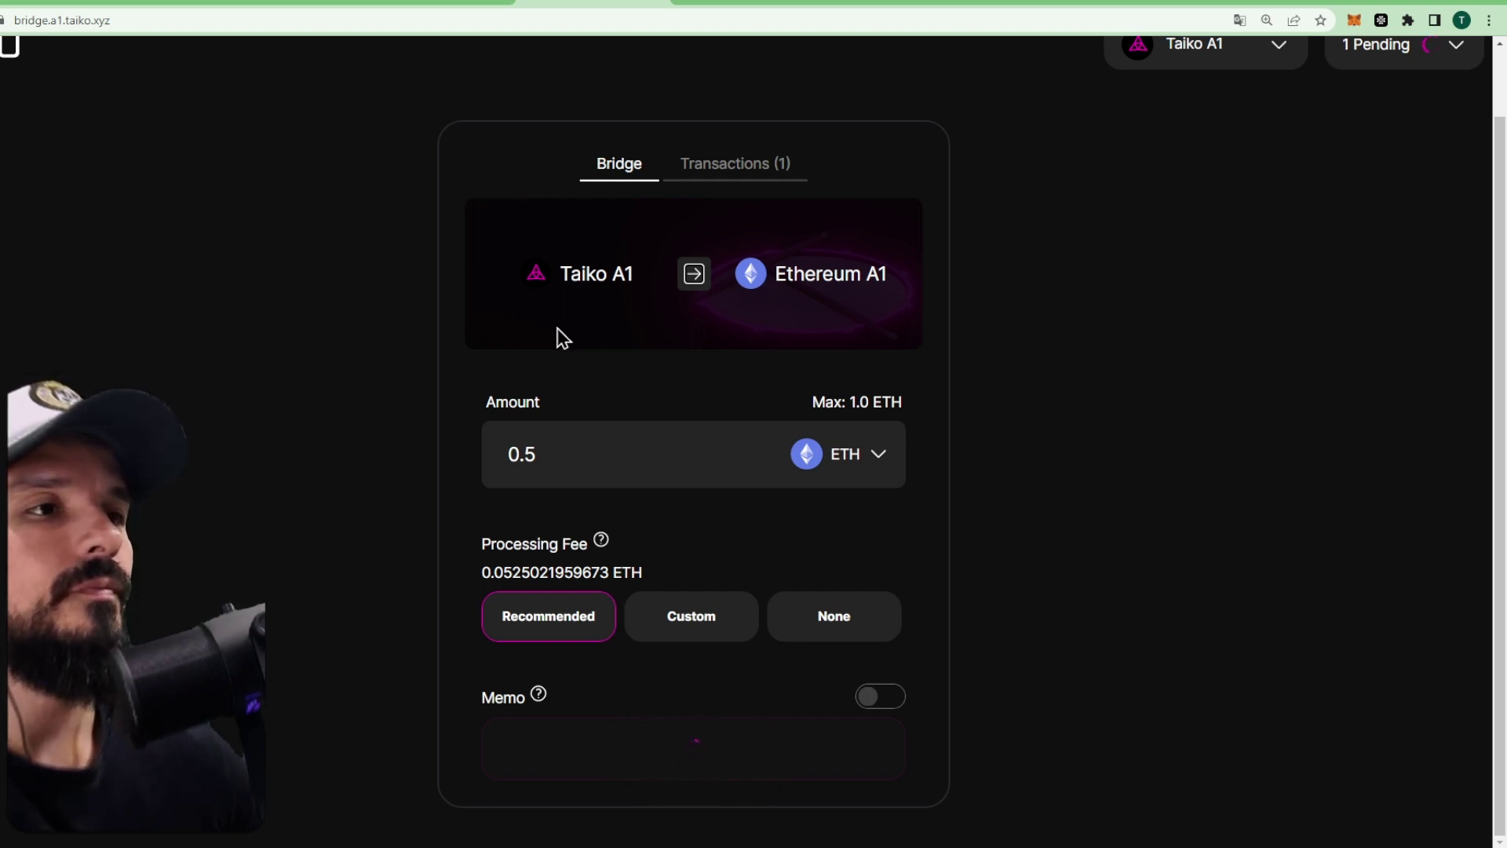
left_click(693, 773)
left_click(694, 772)
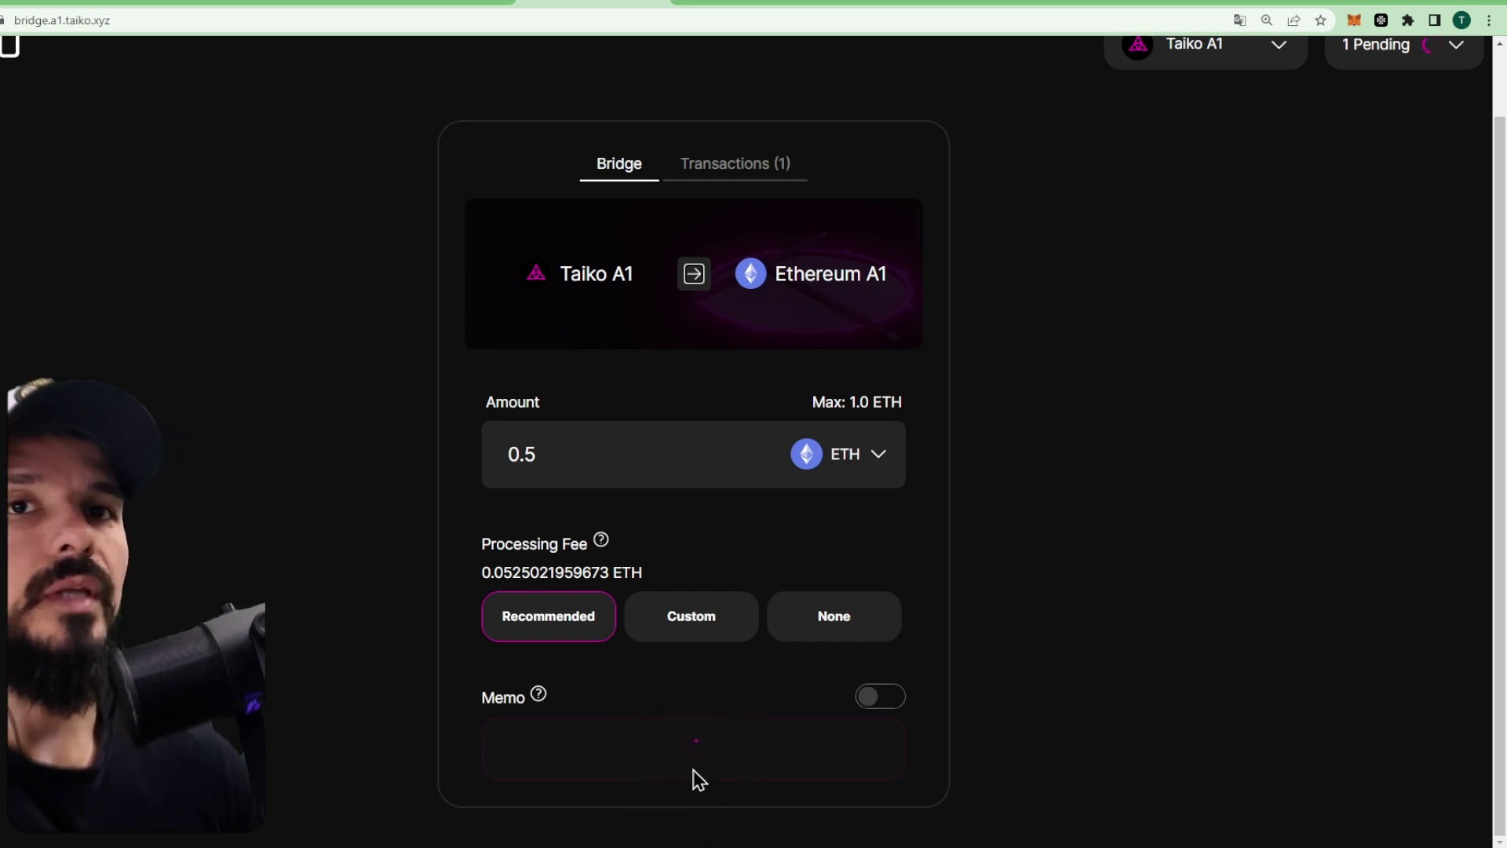
left_click(694, 773)
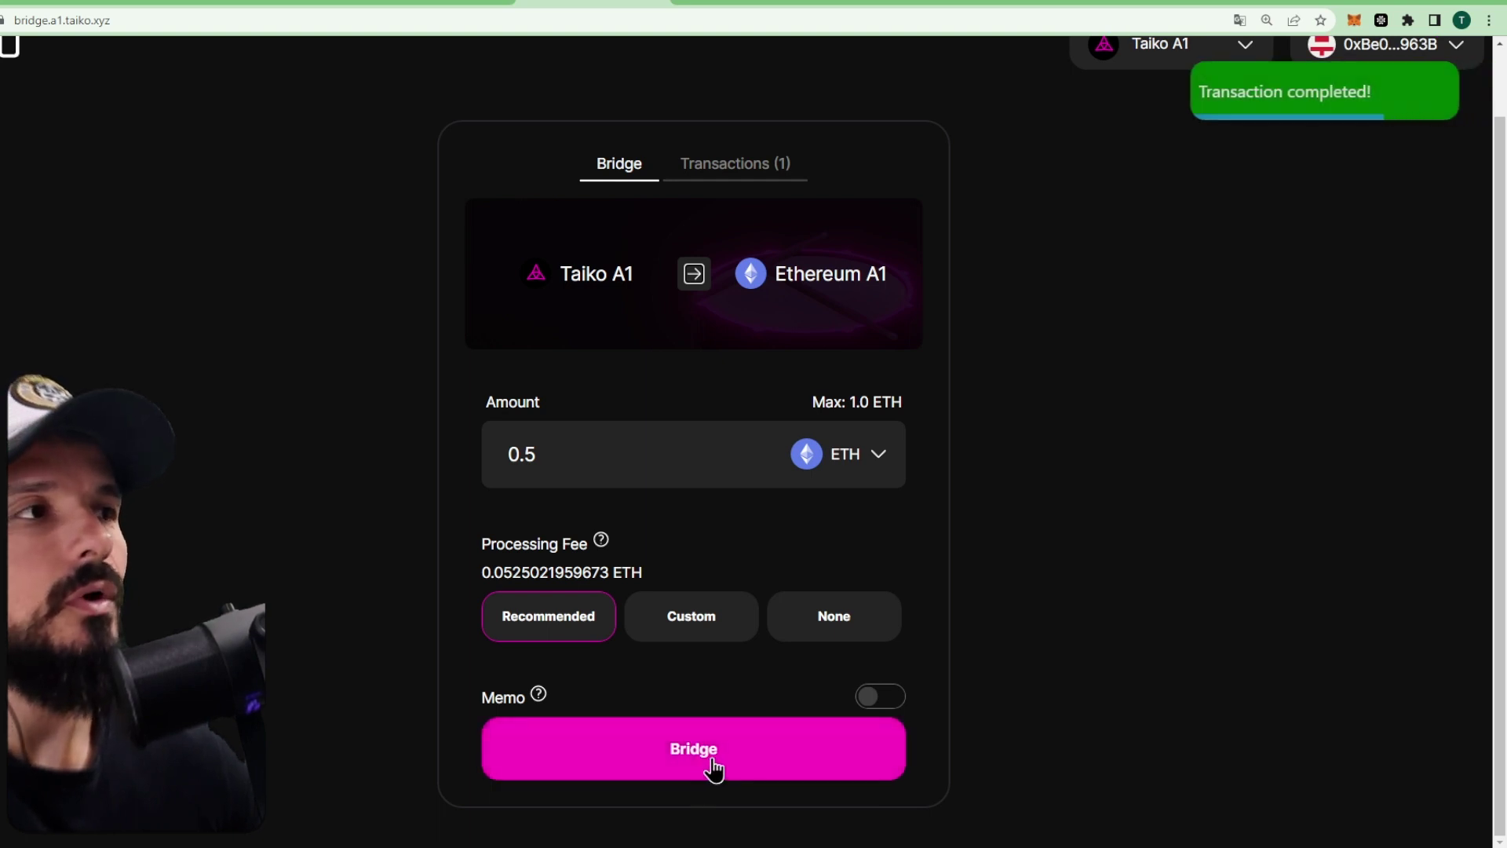
left_click(1288, 124)
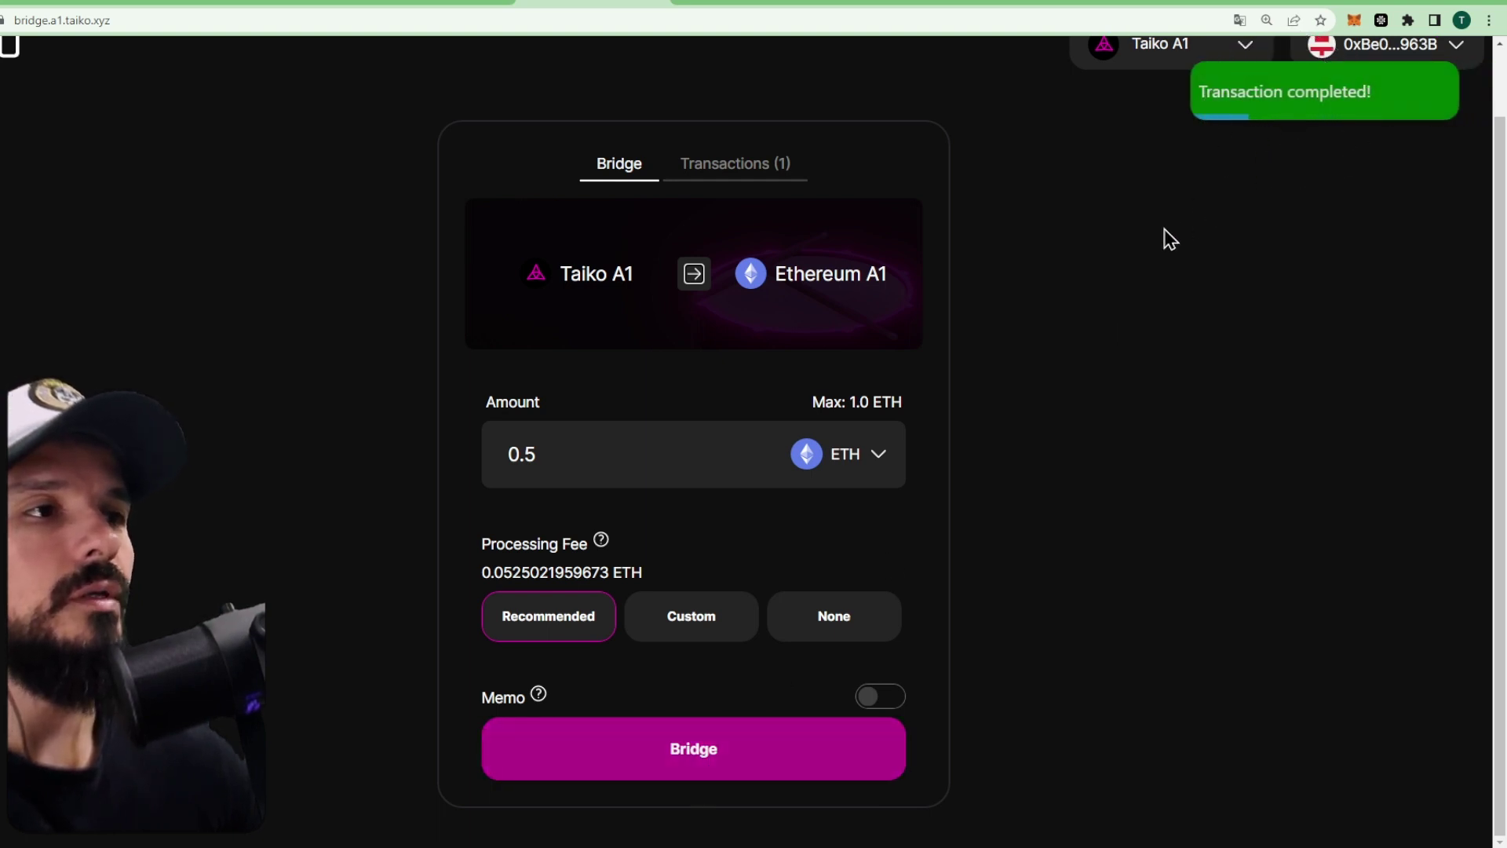
left_click(701, 771)
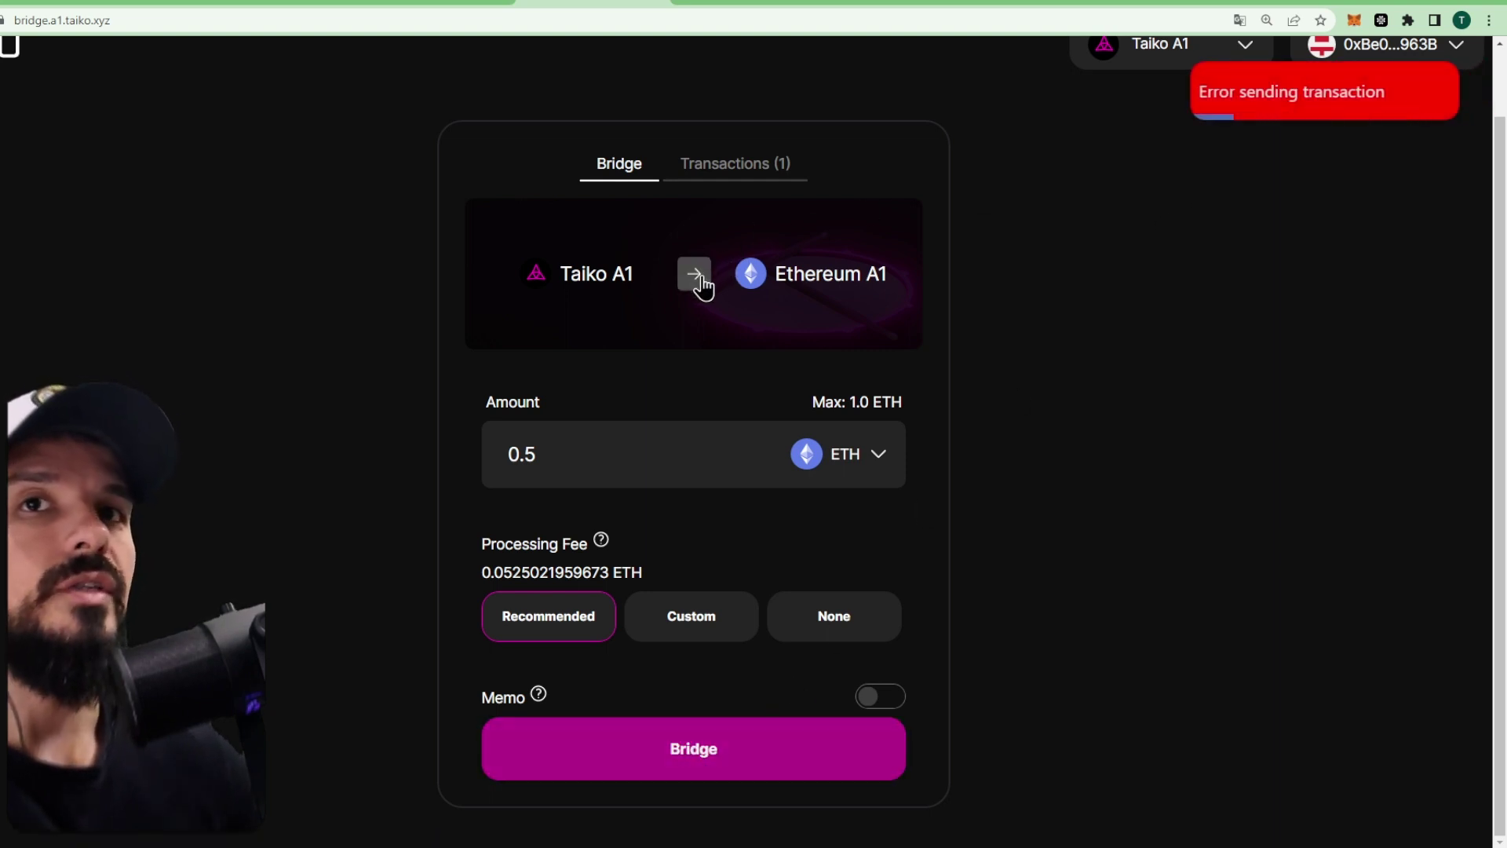
Check the status of the 0.5 ETH transfer in the bridge's transaction list and return to the bridge form.
left_click(733, 169)
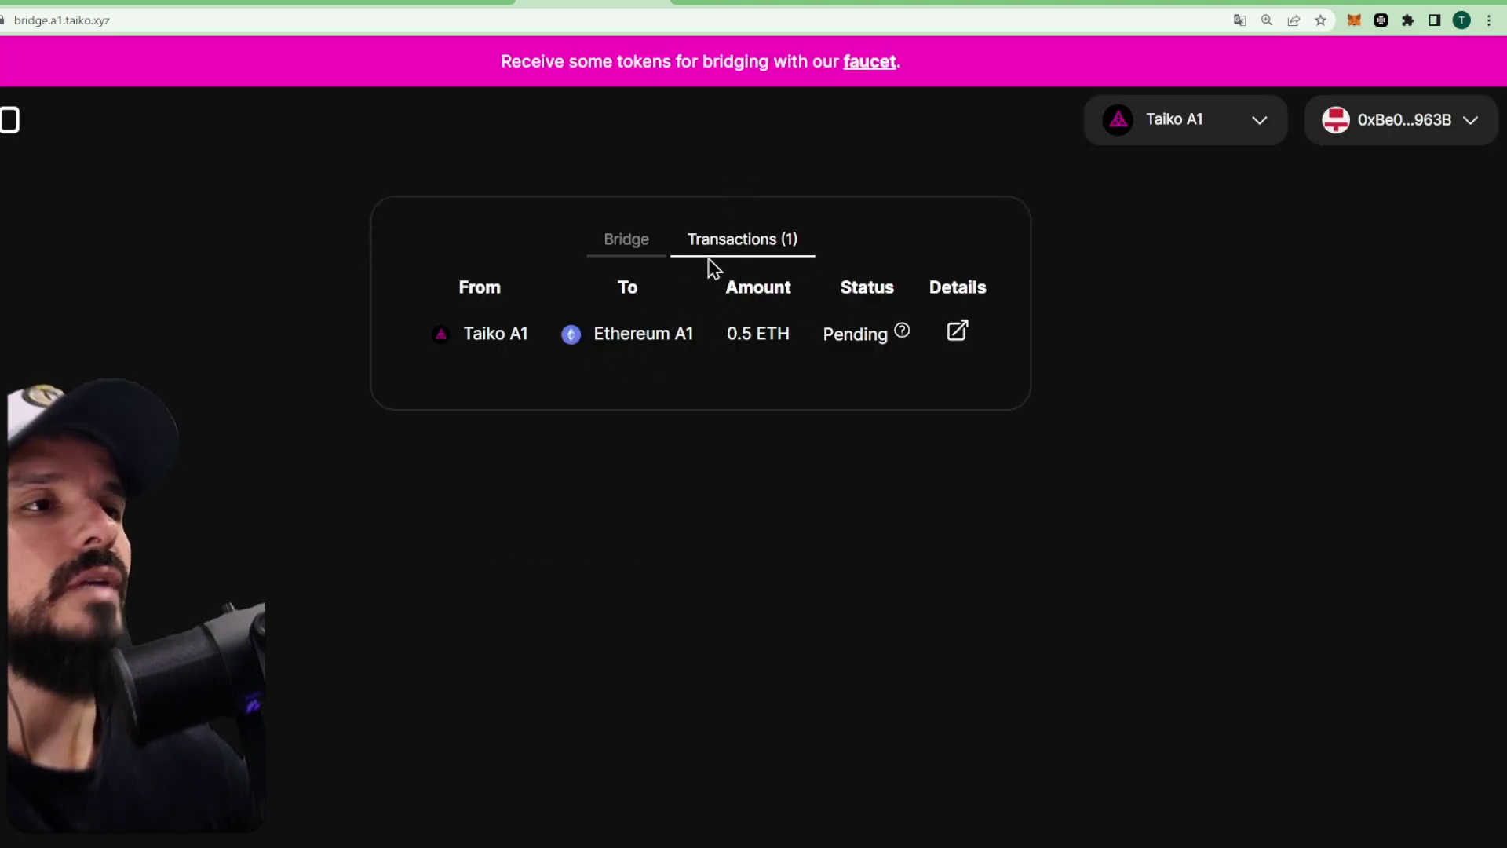
left_click(641, 243)
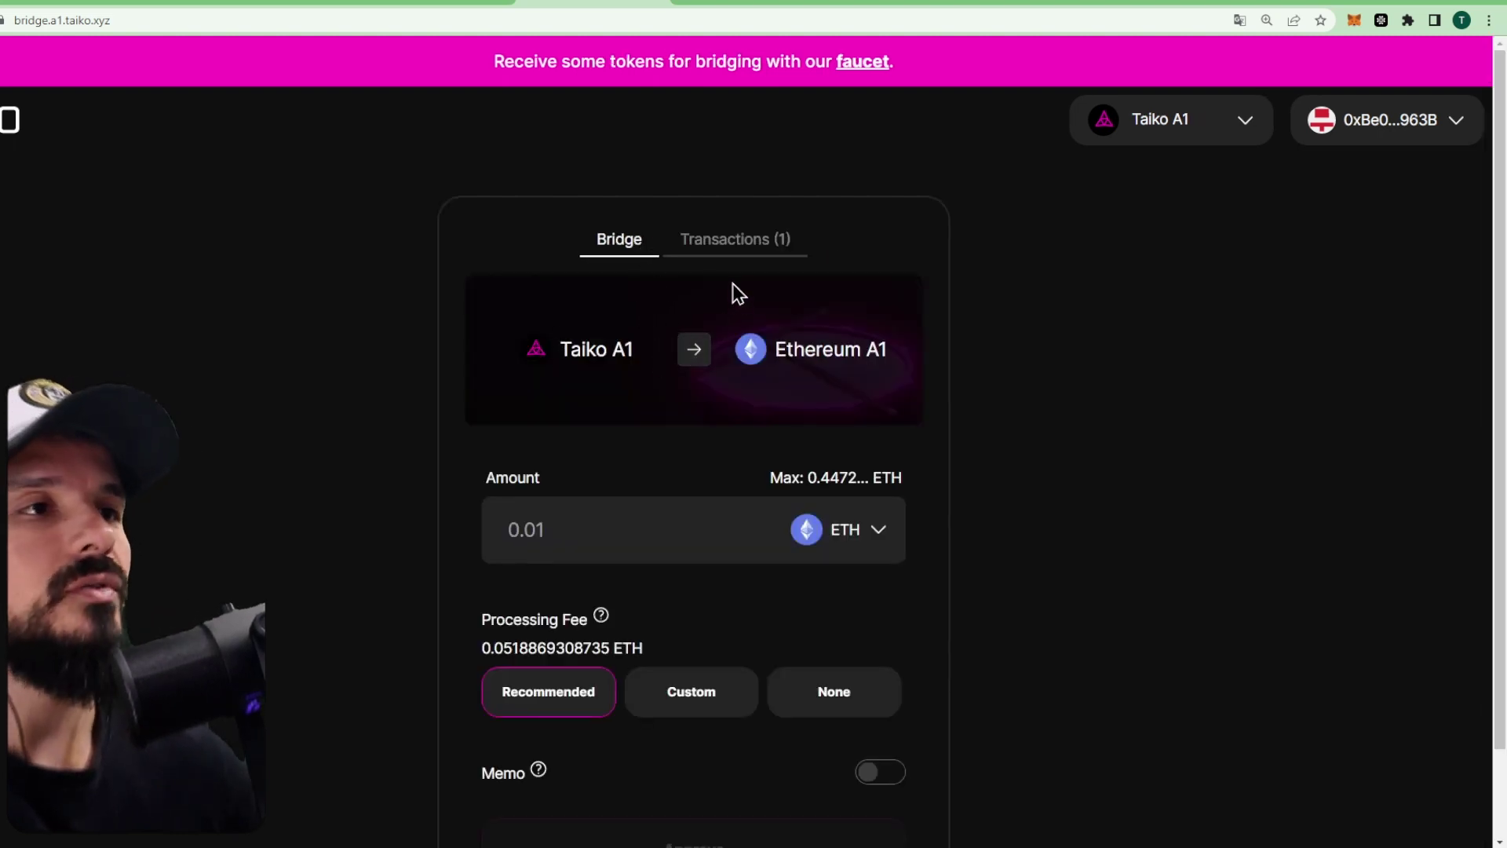
Reverse the bridge direction, then bridge 0.9 ETH from Ethereum A1 to Taiko A1 with the recommended fee, approving the MetaMask requests.
left_click(695, 350)
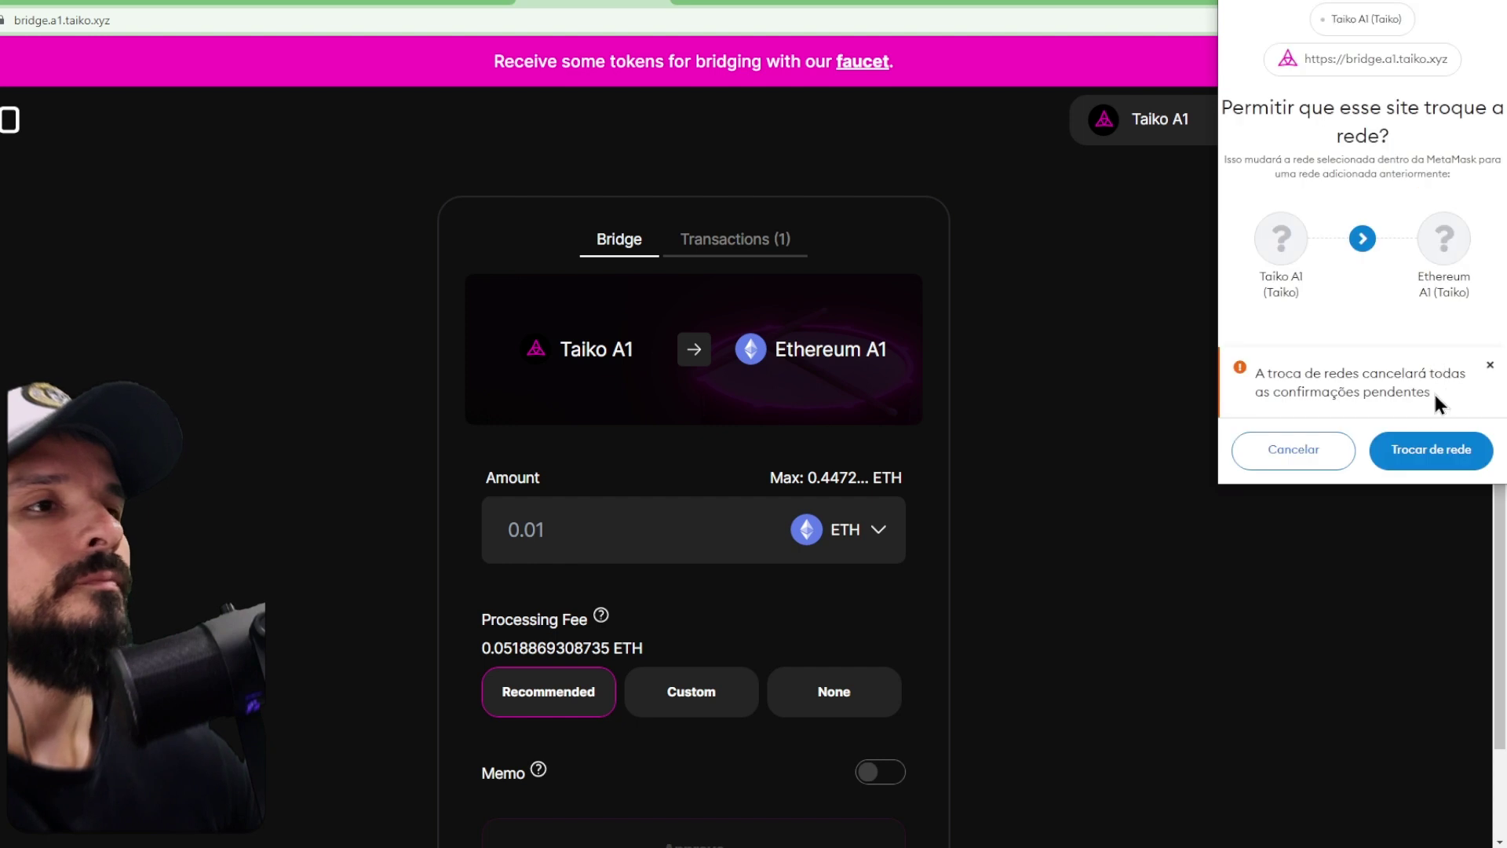
left_click(1426, 457)
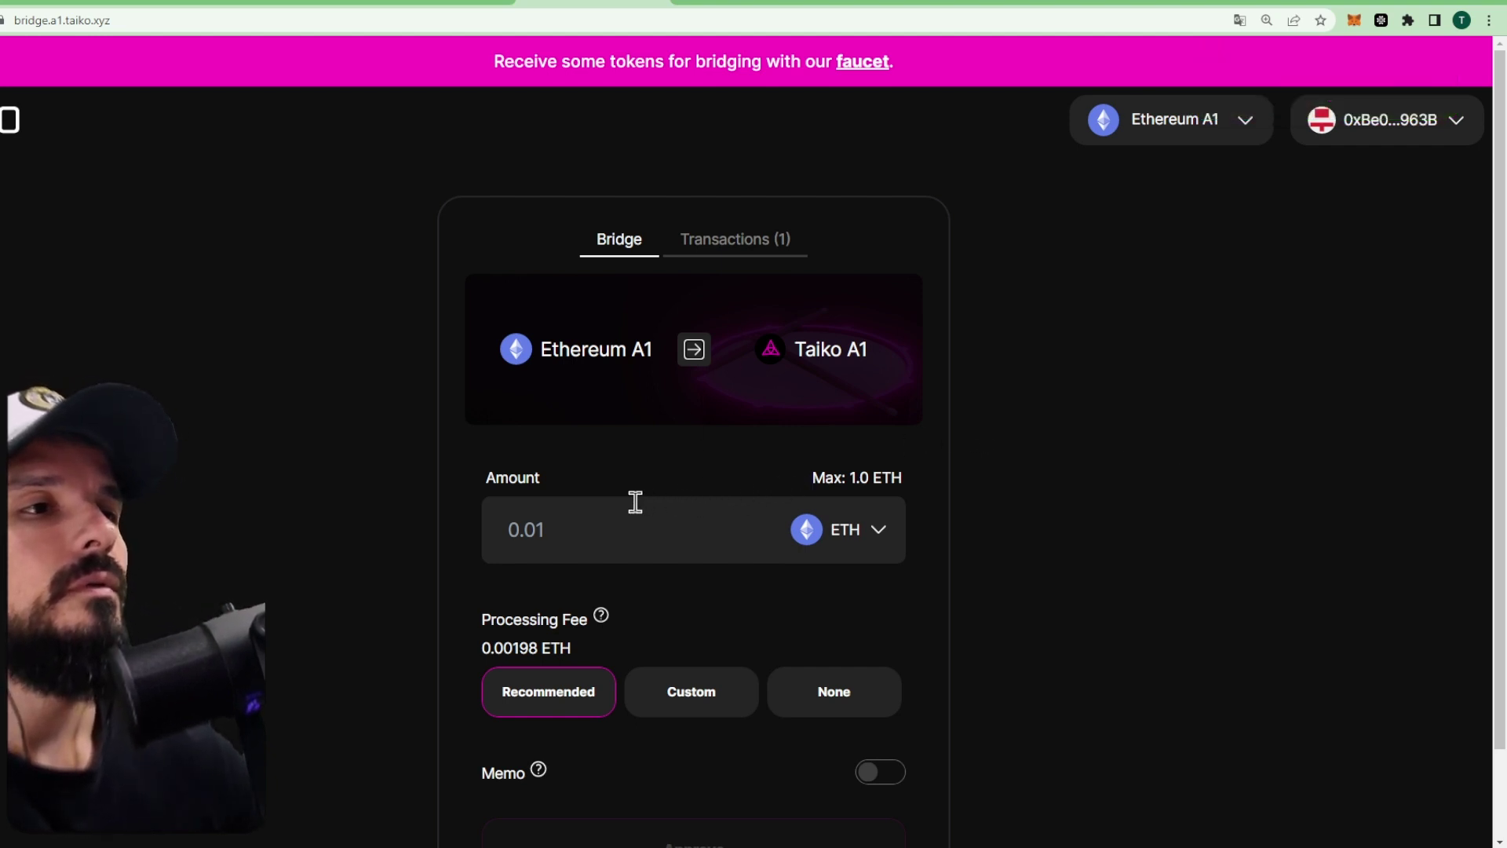
left_click(597, 531)
type("0.")
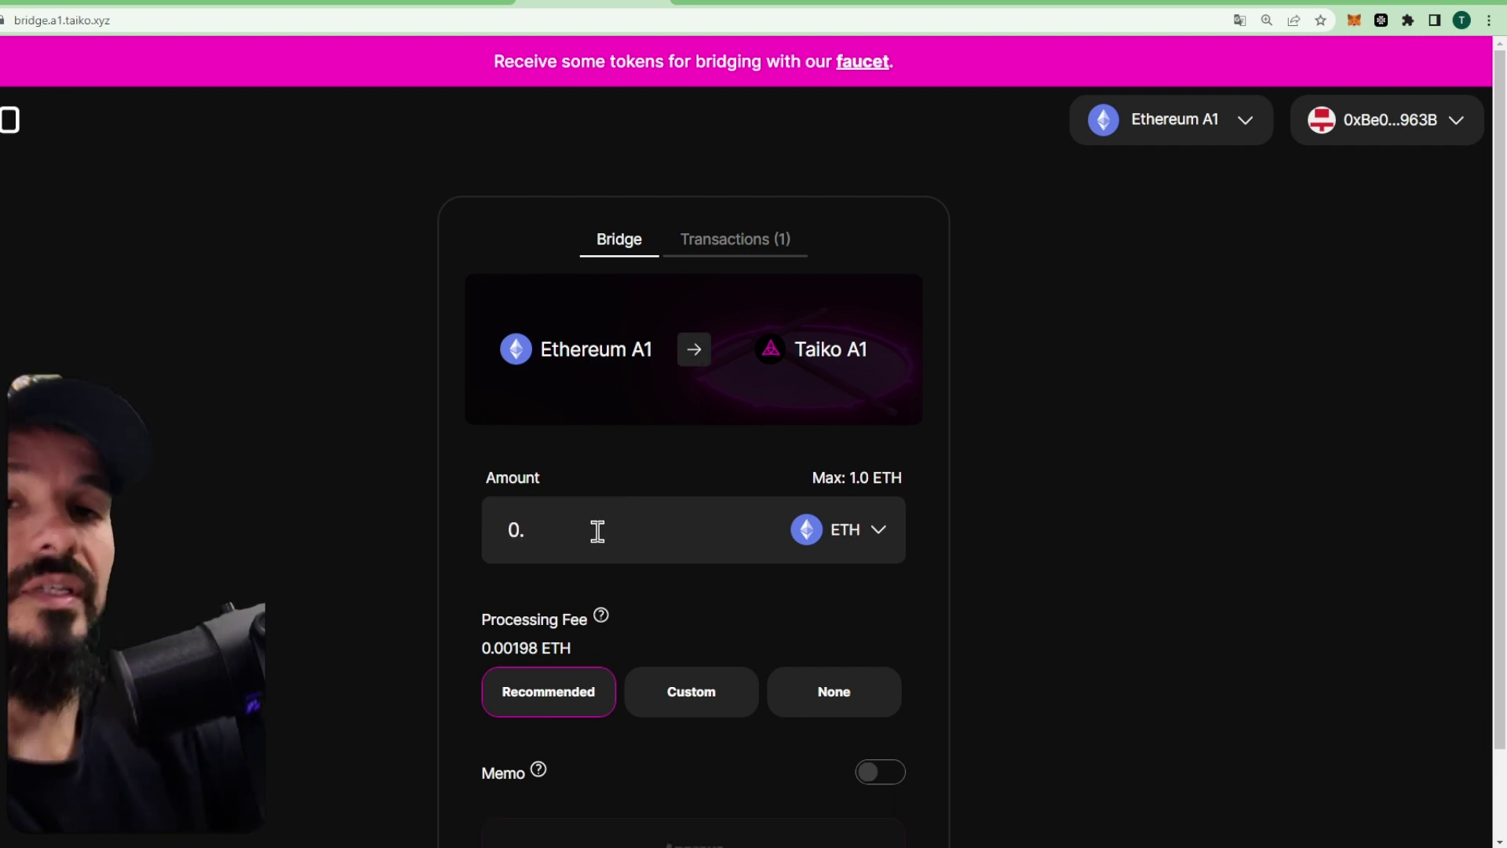
type("9")
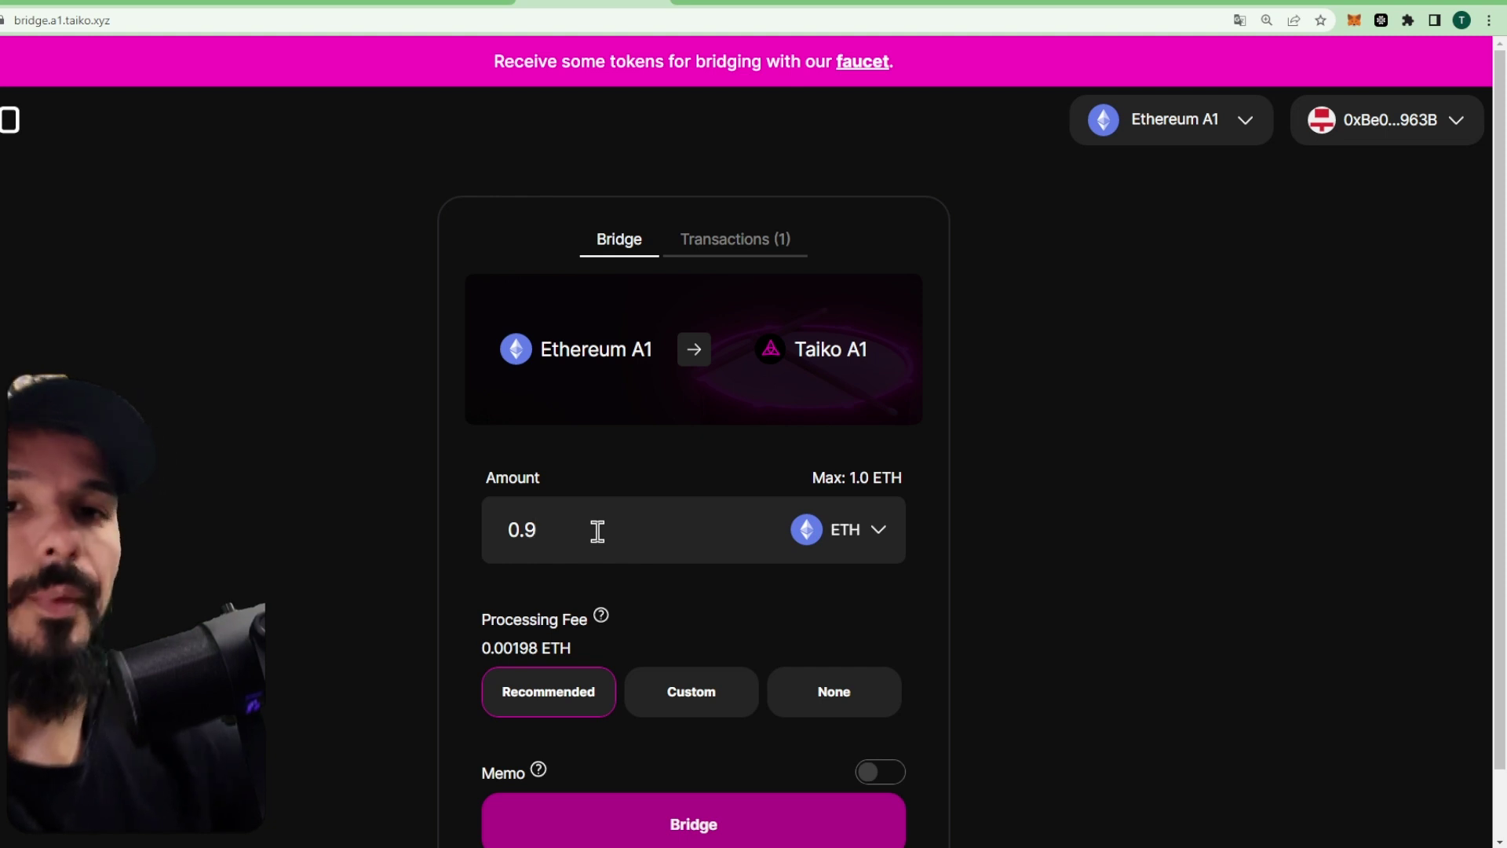
left_click(613, 817)
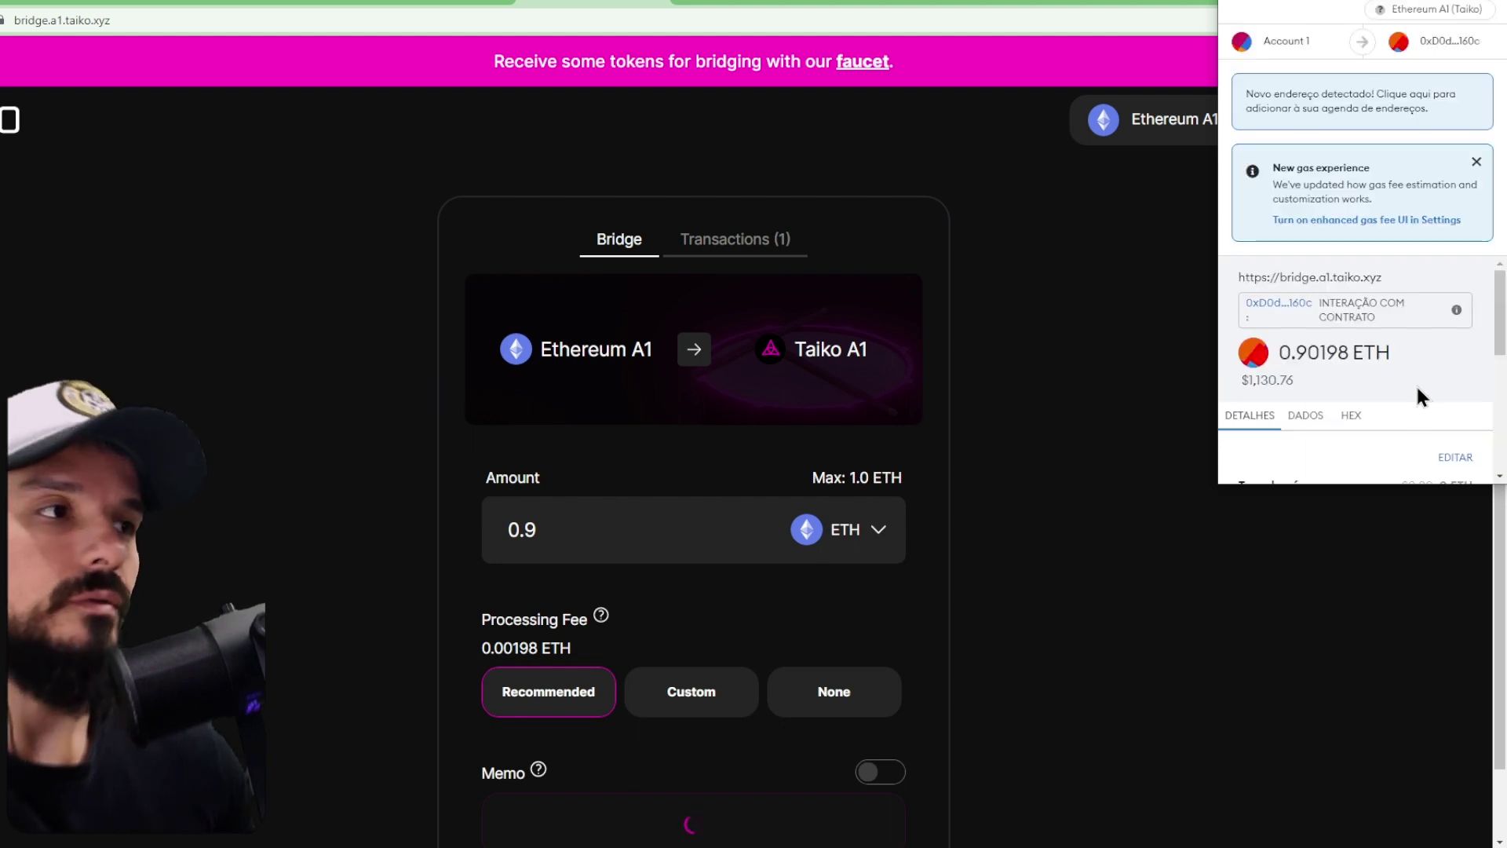
scroll(1419, 408, "down", 1)
scroll(1421, 432, "down", 3)
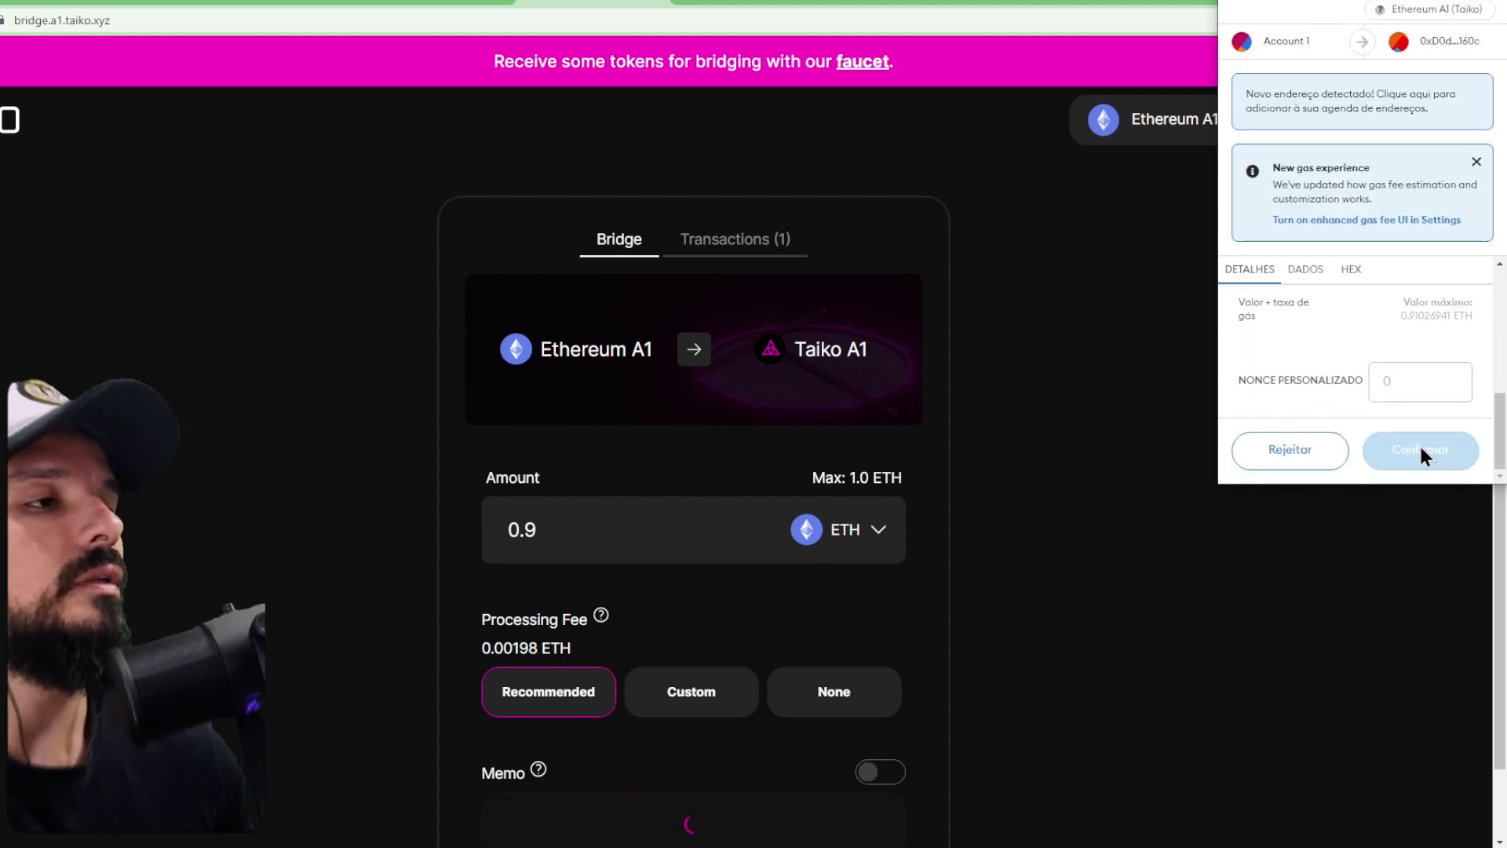
left_click(1421, 451)
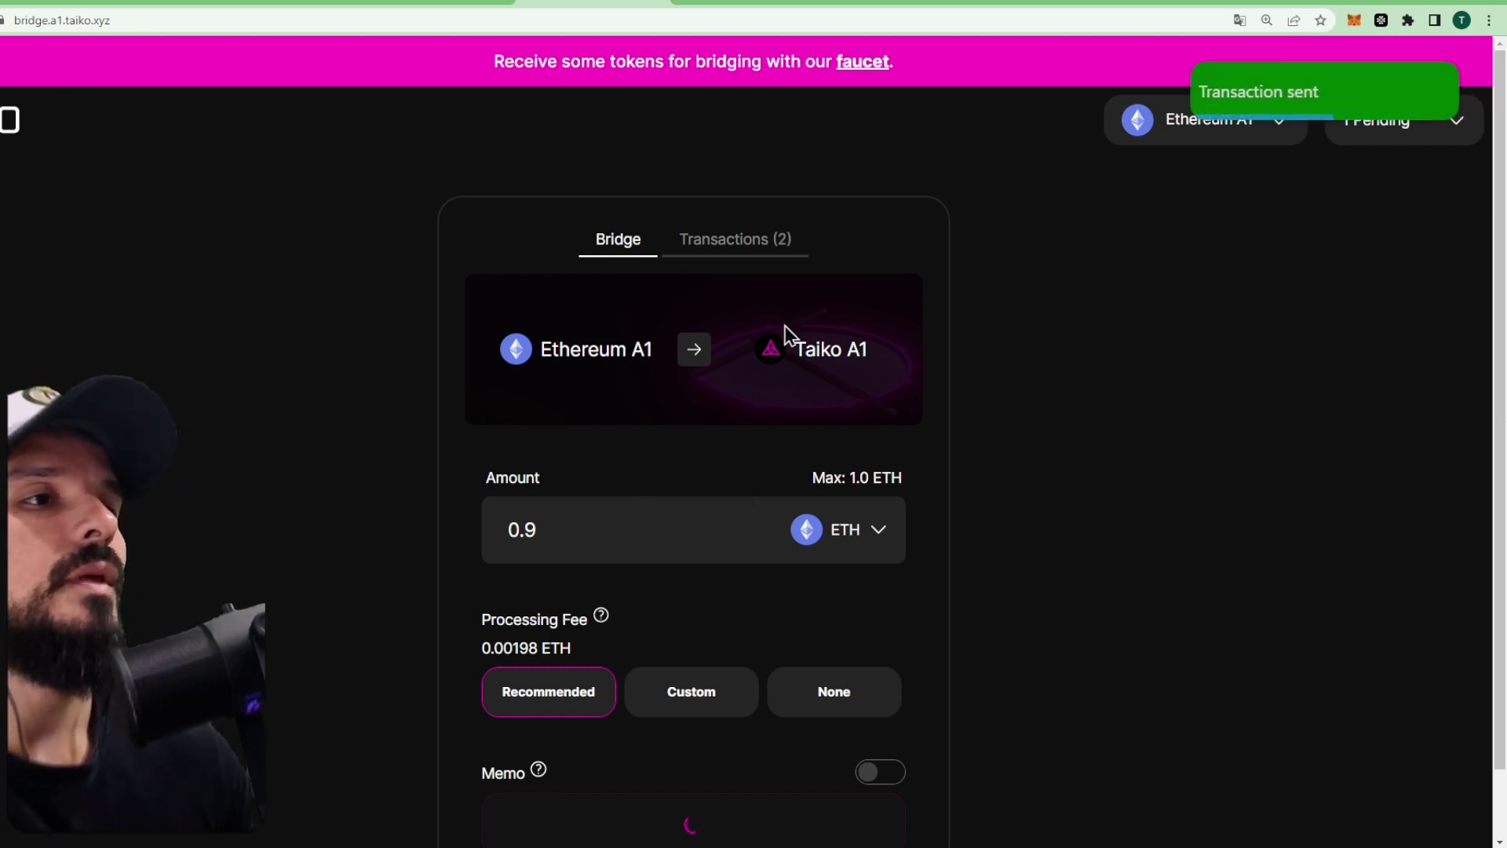
Claim the 0.5 ETH transfer to Ethereum A1 from the bridge's transaction list and confirm it in MetaMask.
left_click(752, 253)
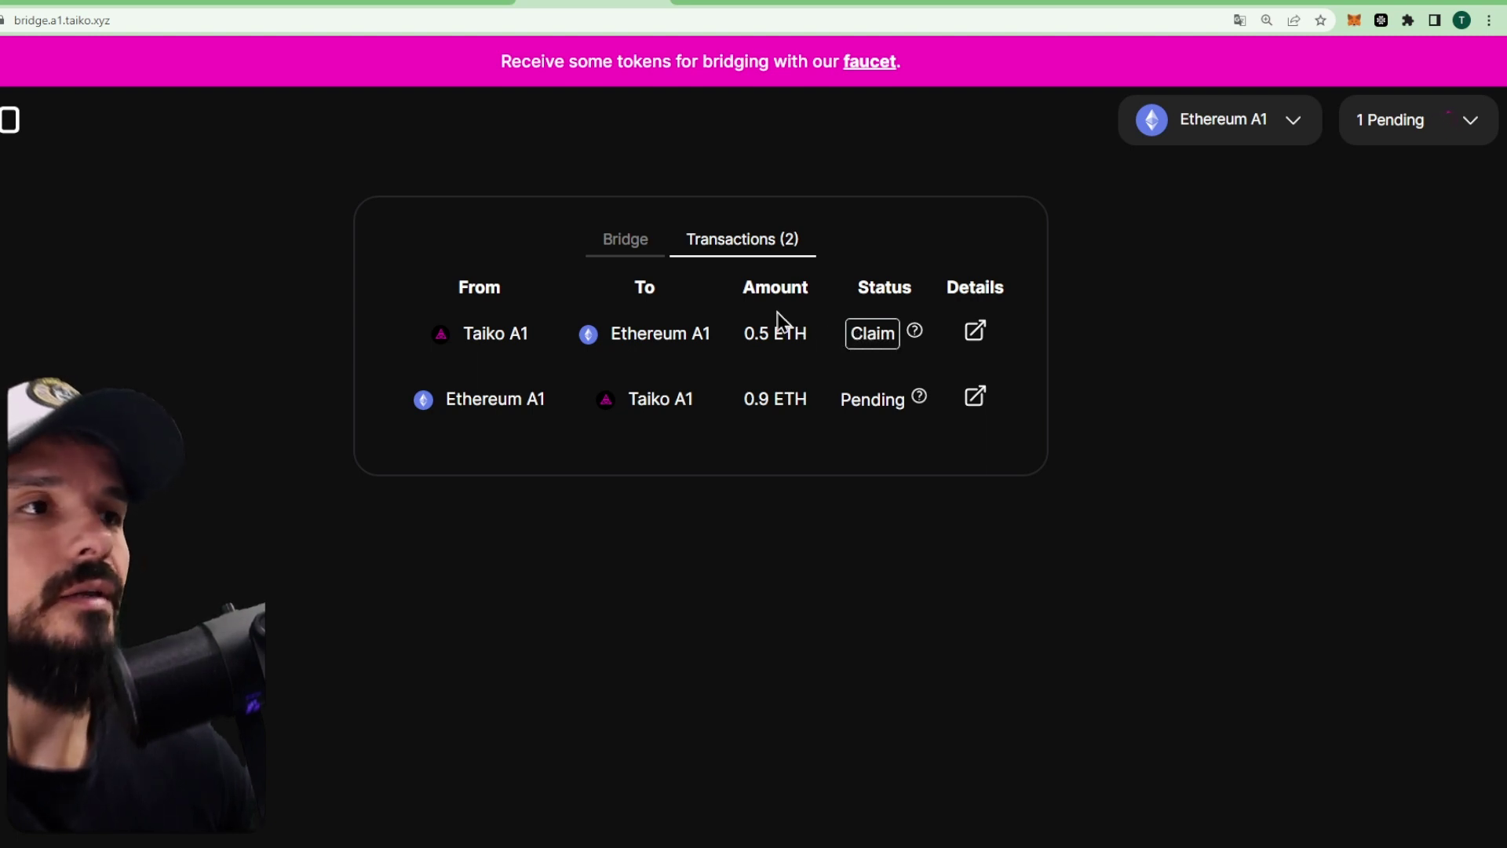
left_click(641, 245)
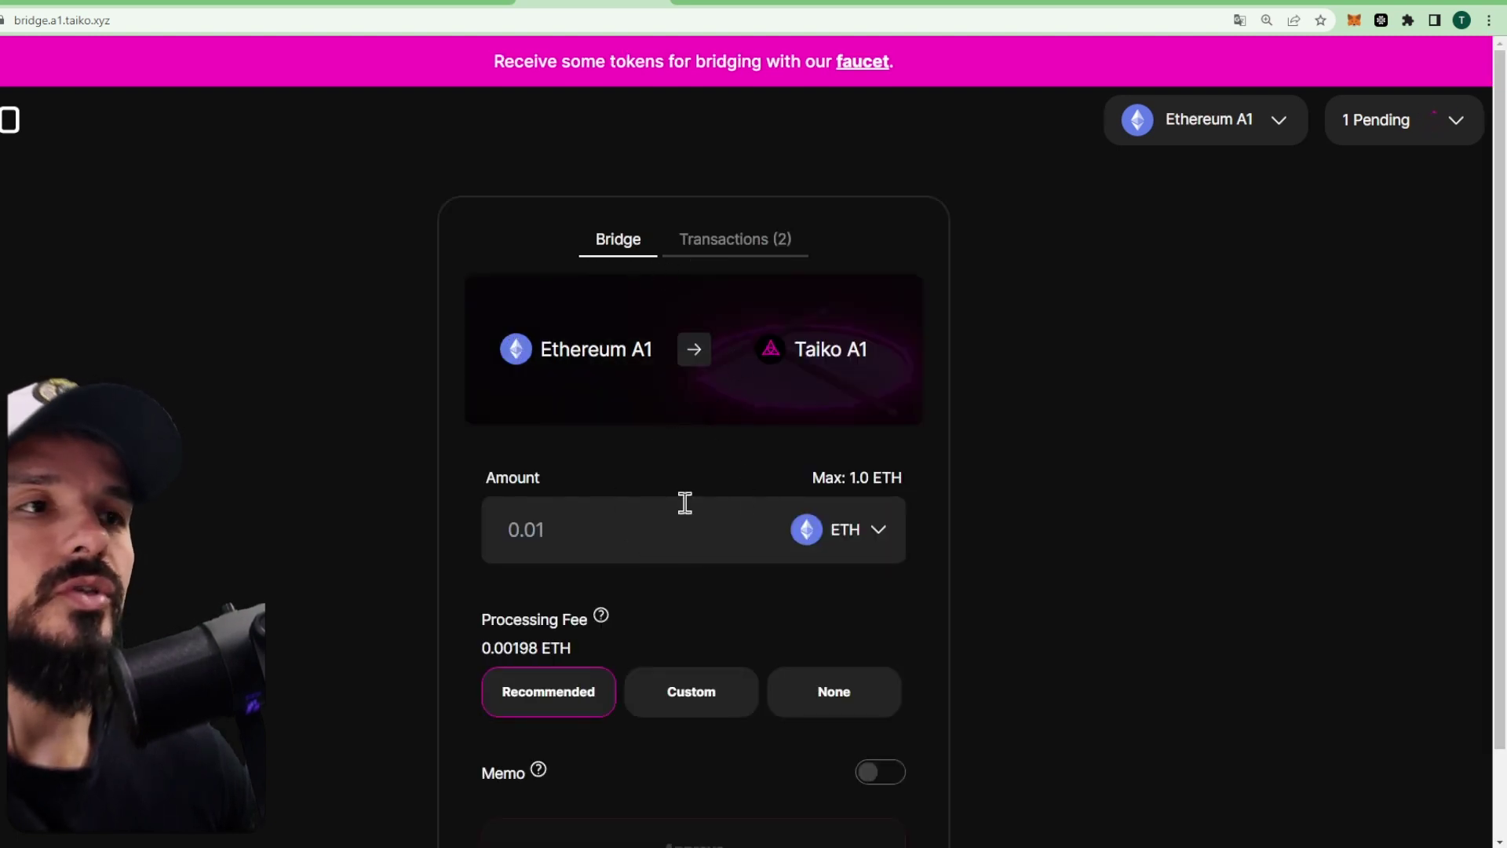
left_click(704, 250)
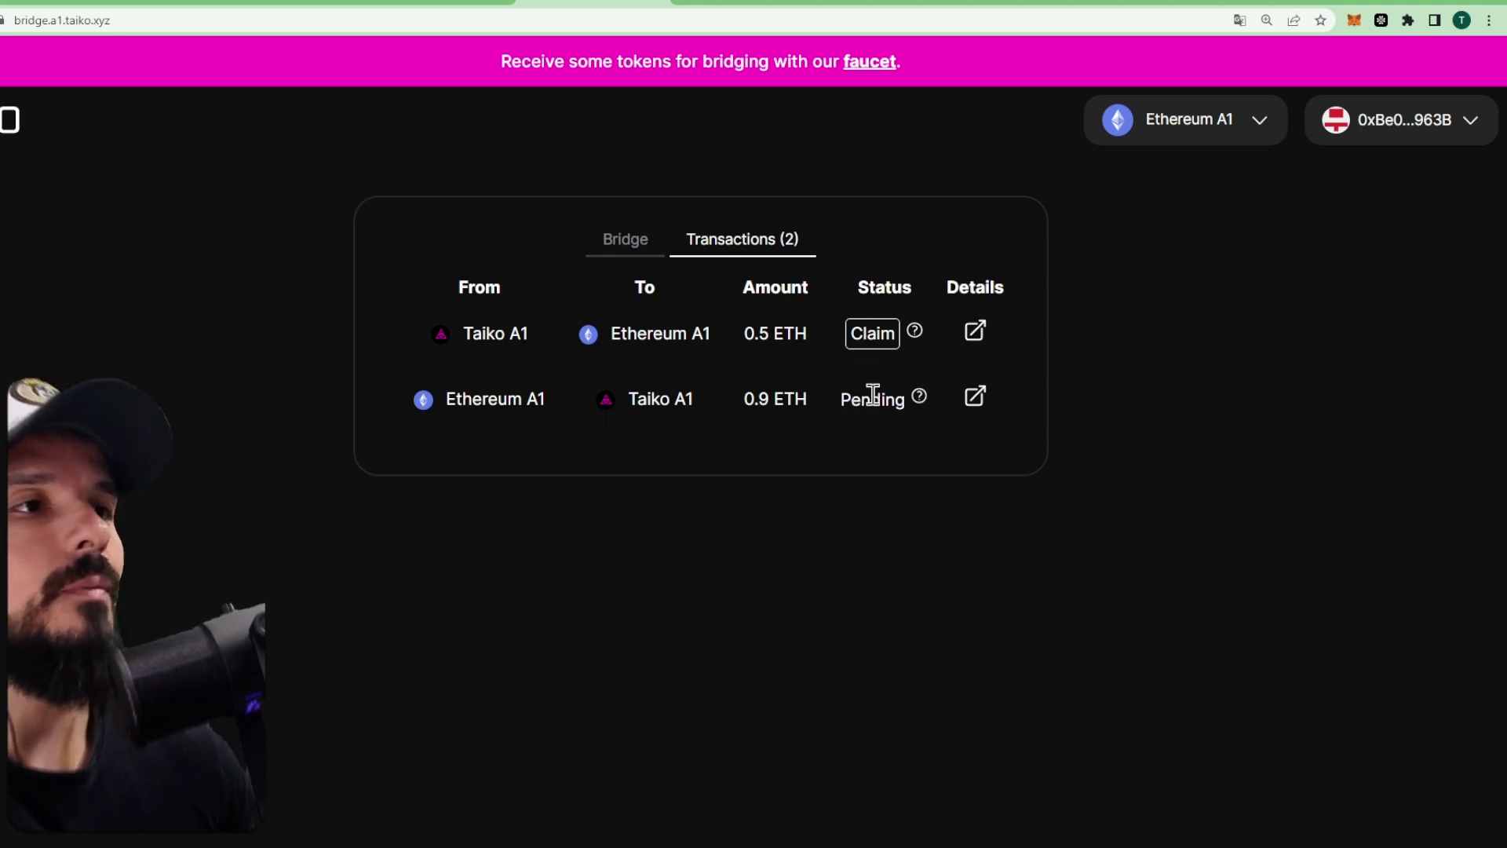
left_click(873, 339)
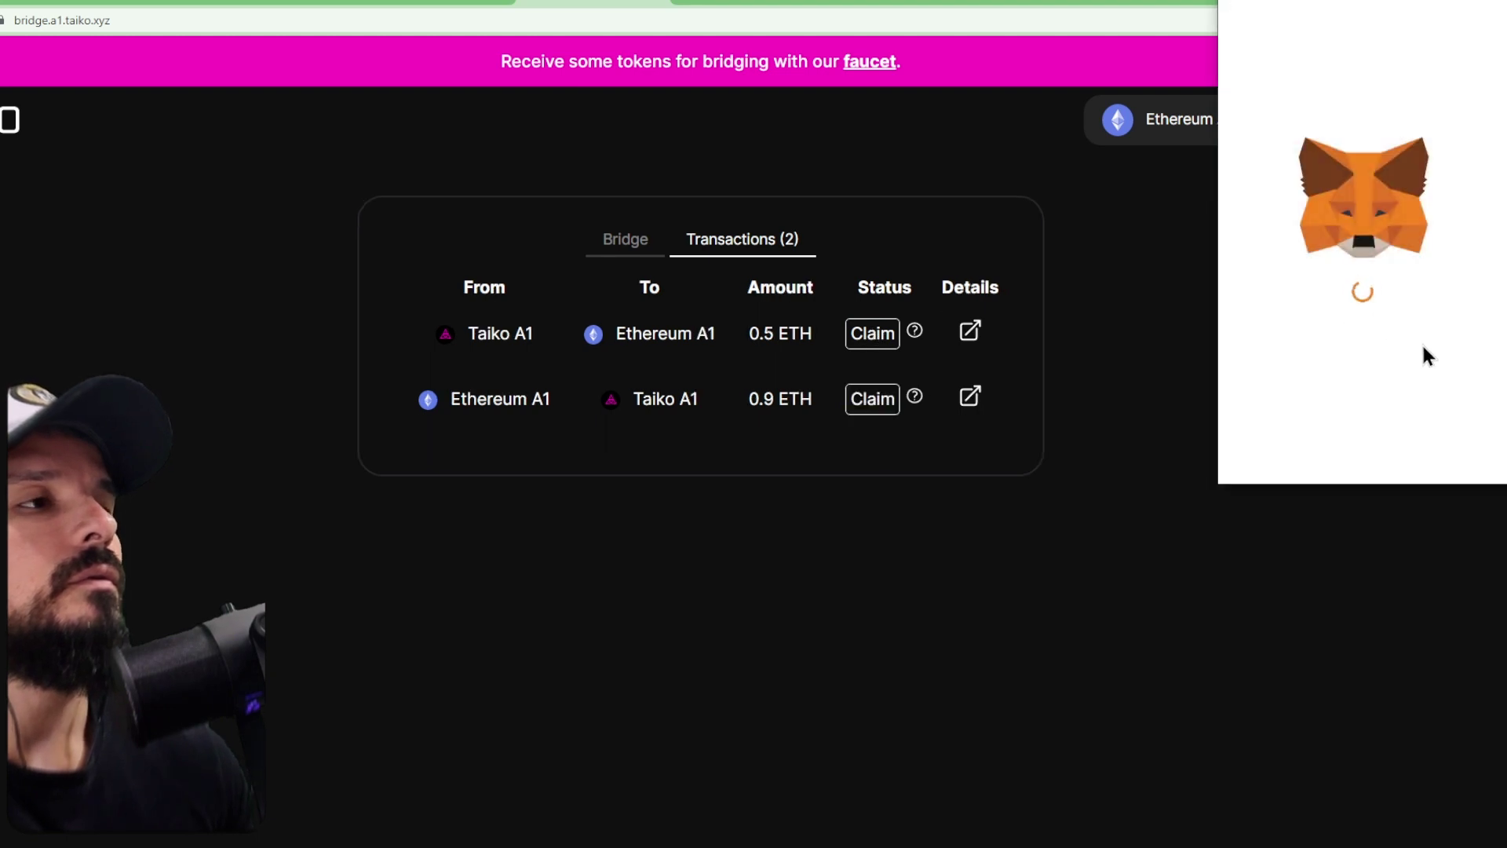
scroll(1436, 416, "down", 5)
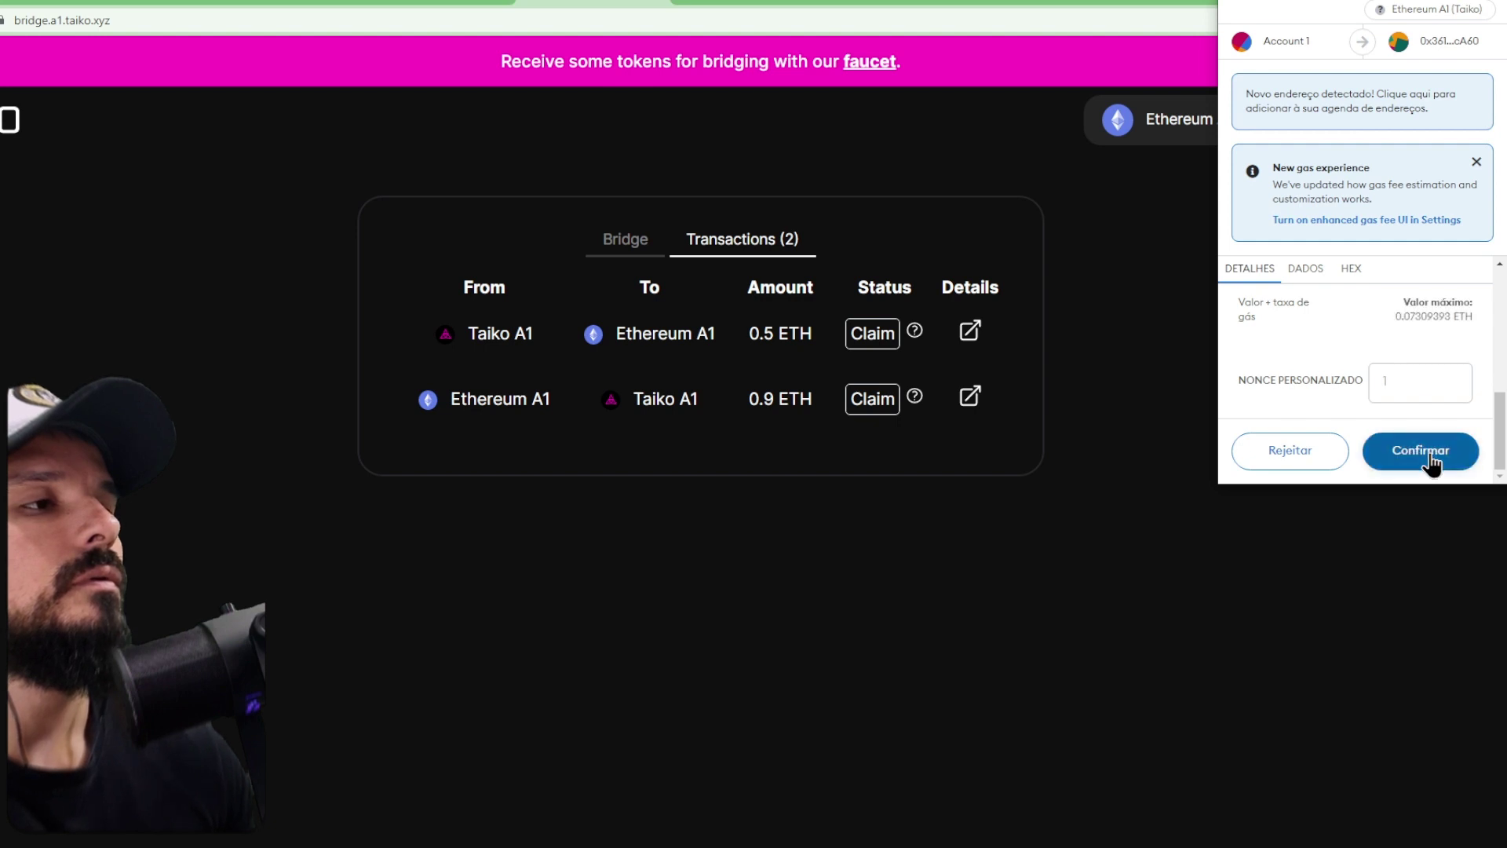
left_click(1430, 455)
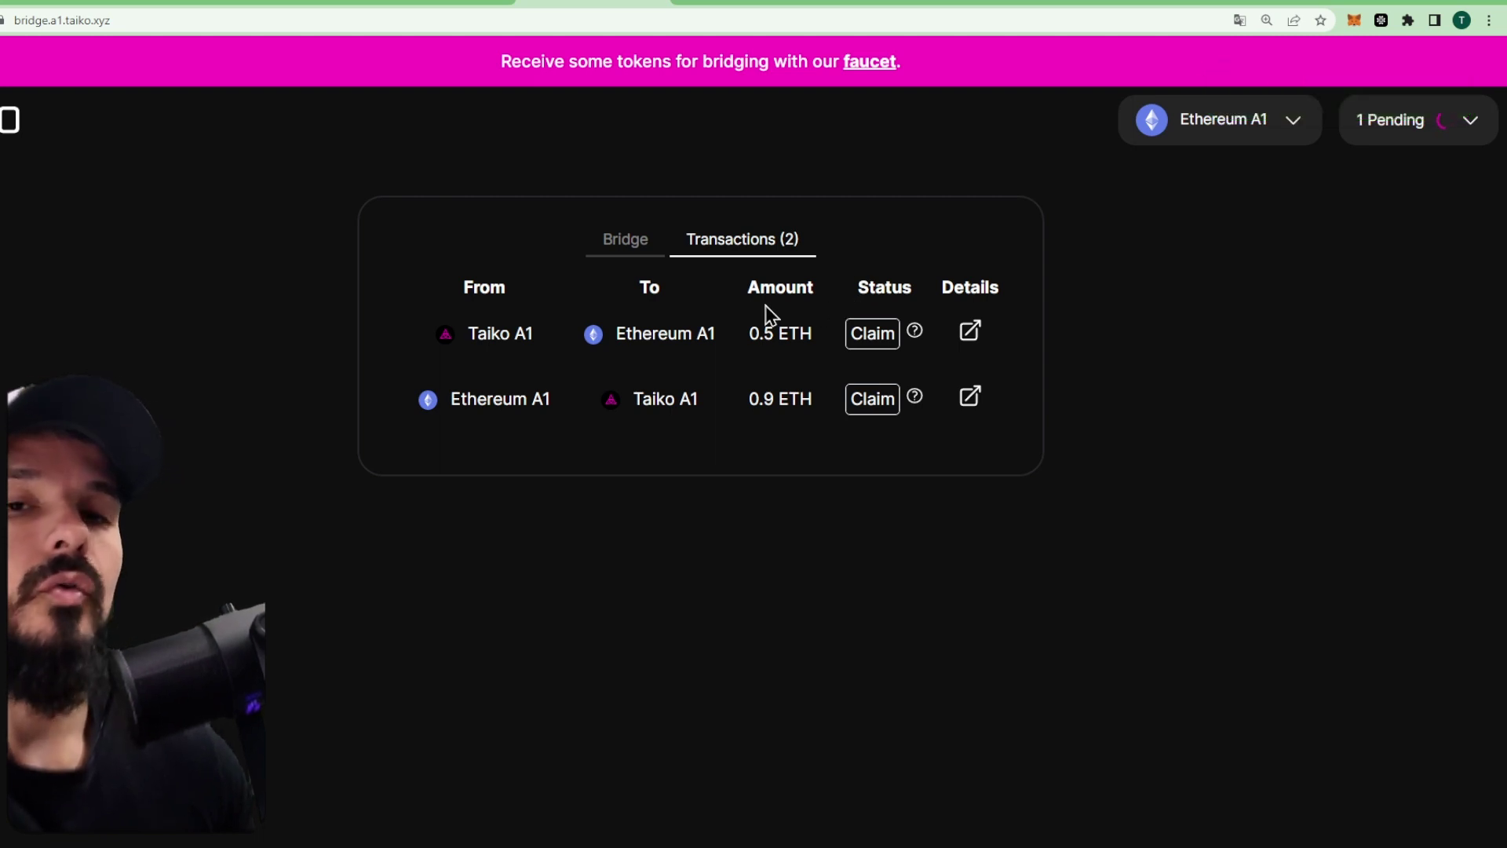
Claim the 0.9 ETH transfer to Taiko A1, approving the network switch and the transaction in MetaMask.
left_click(871, 409)
left_click(1401, 437)
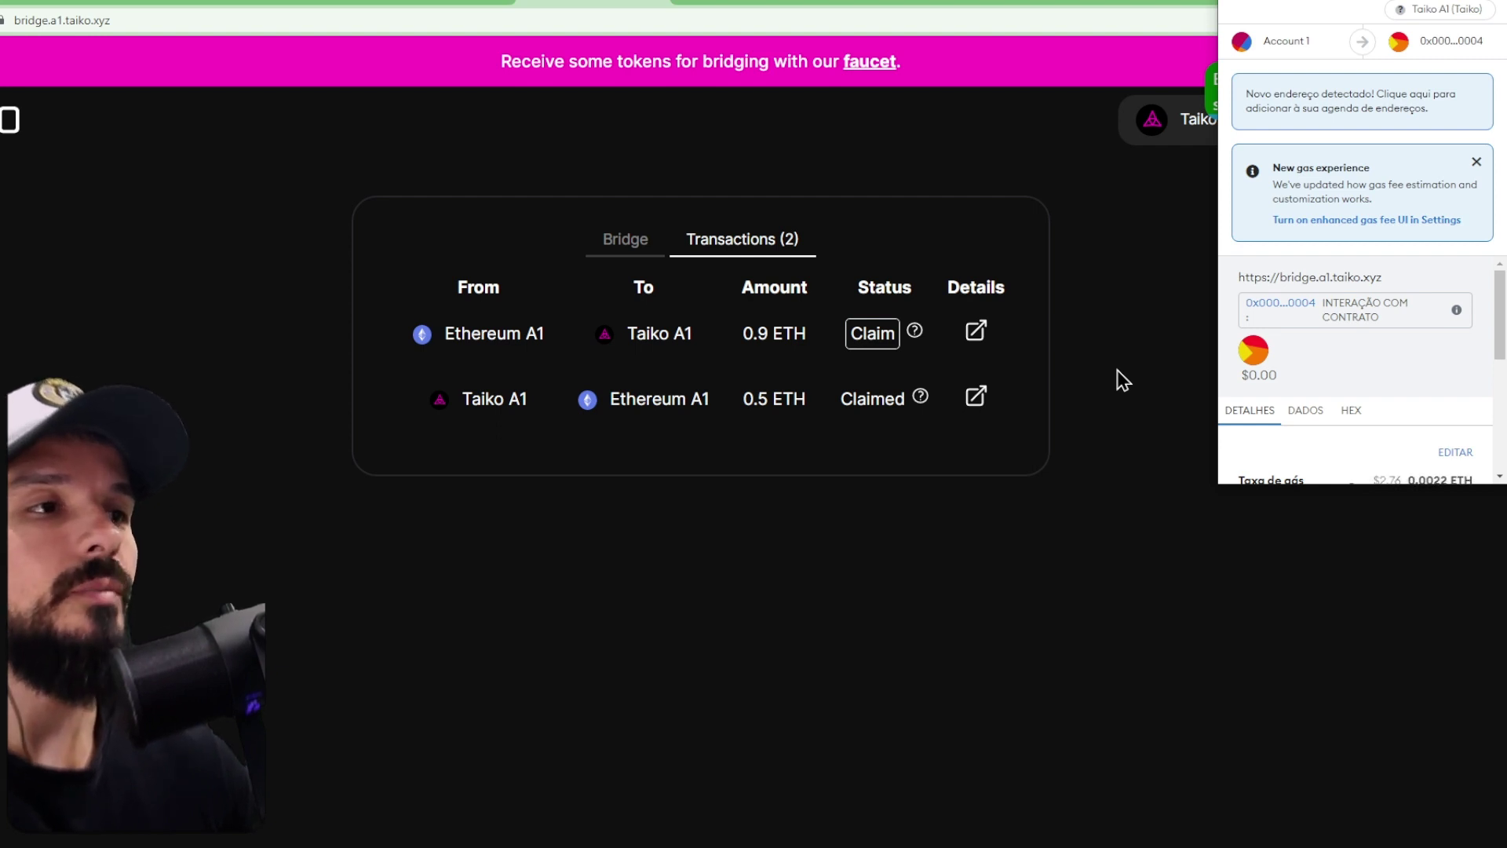
scroll(1386, 358, "down", 5)
left_click(1420, 446)
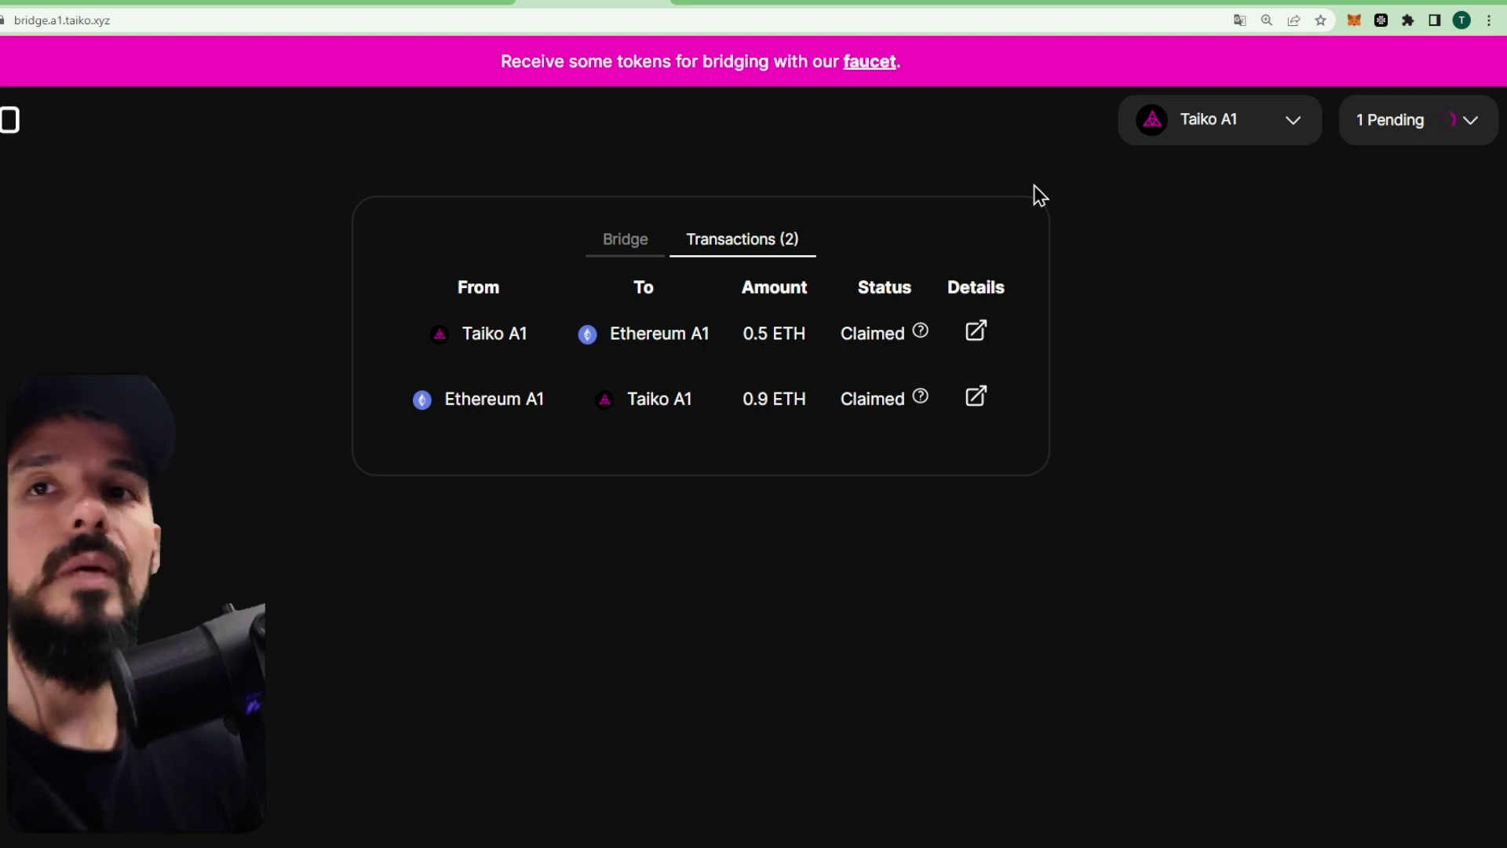
Check the claim status of both transfers and view the wallet's account details and MetaMask.
double_click(876, 400)
double_click(879, 337)
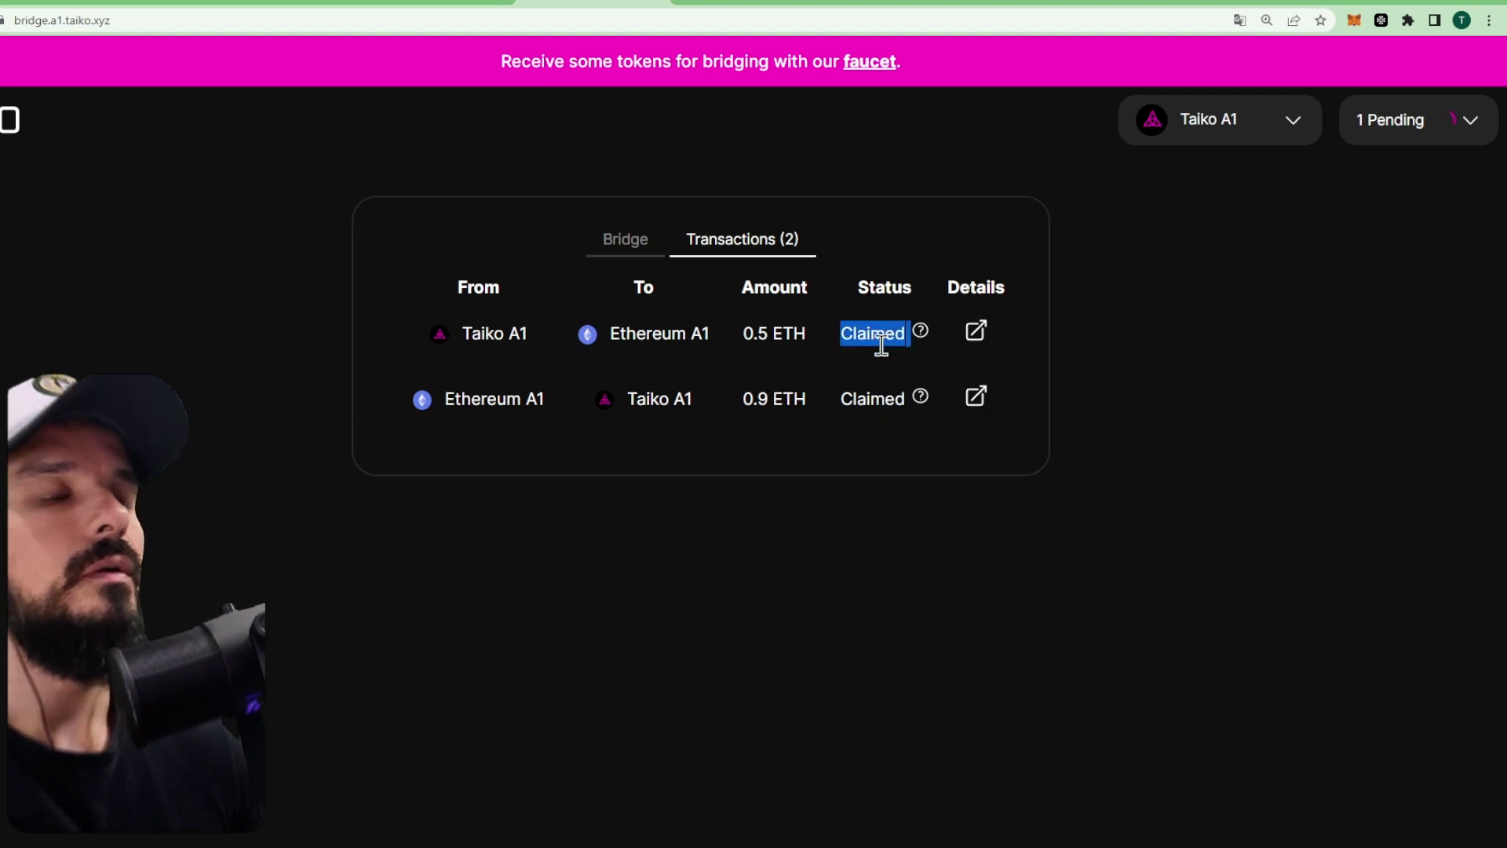
left_click(874, 404)
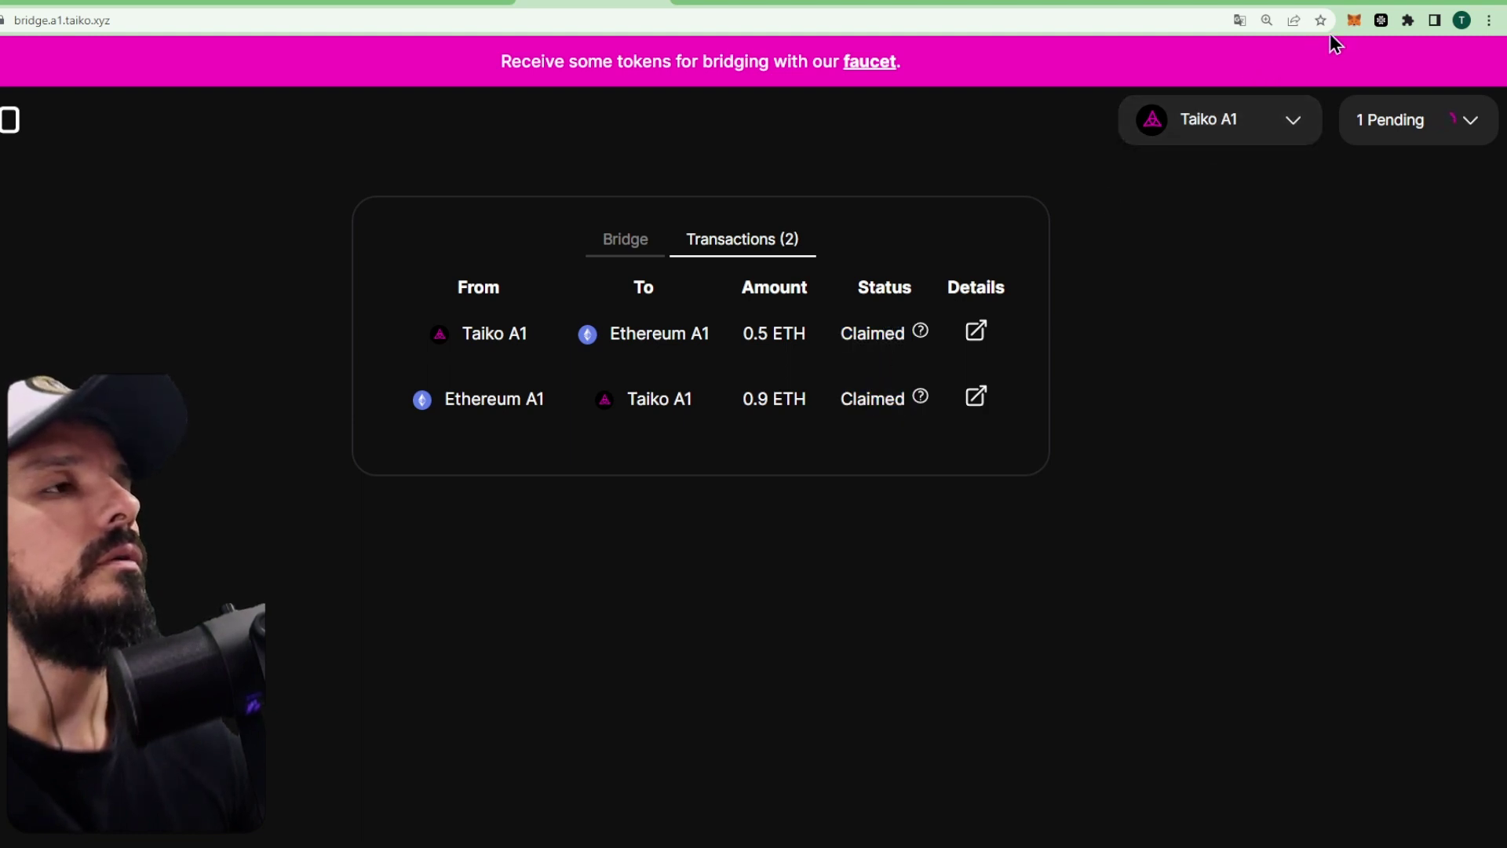
left_click(1425, 140)
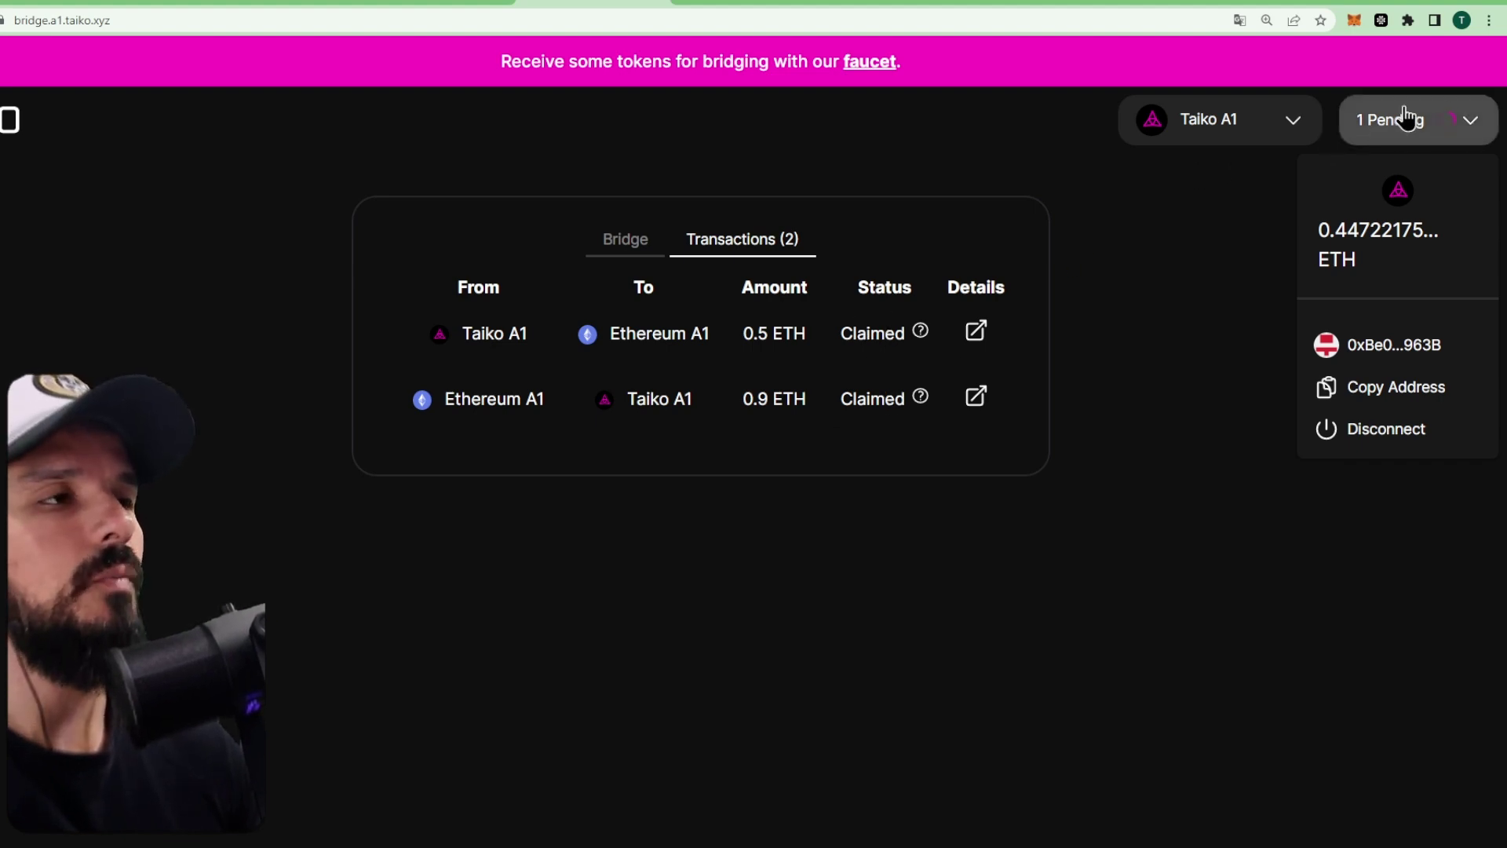
left_click(1354, 20)
left_click(925, 175)
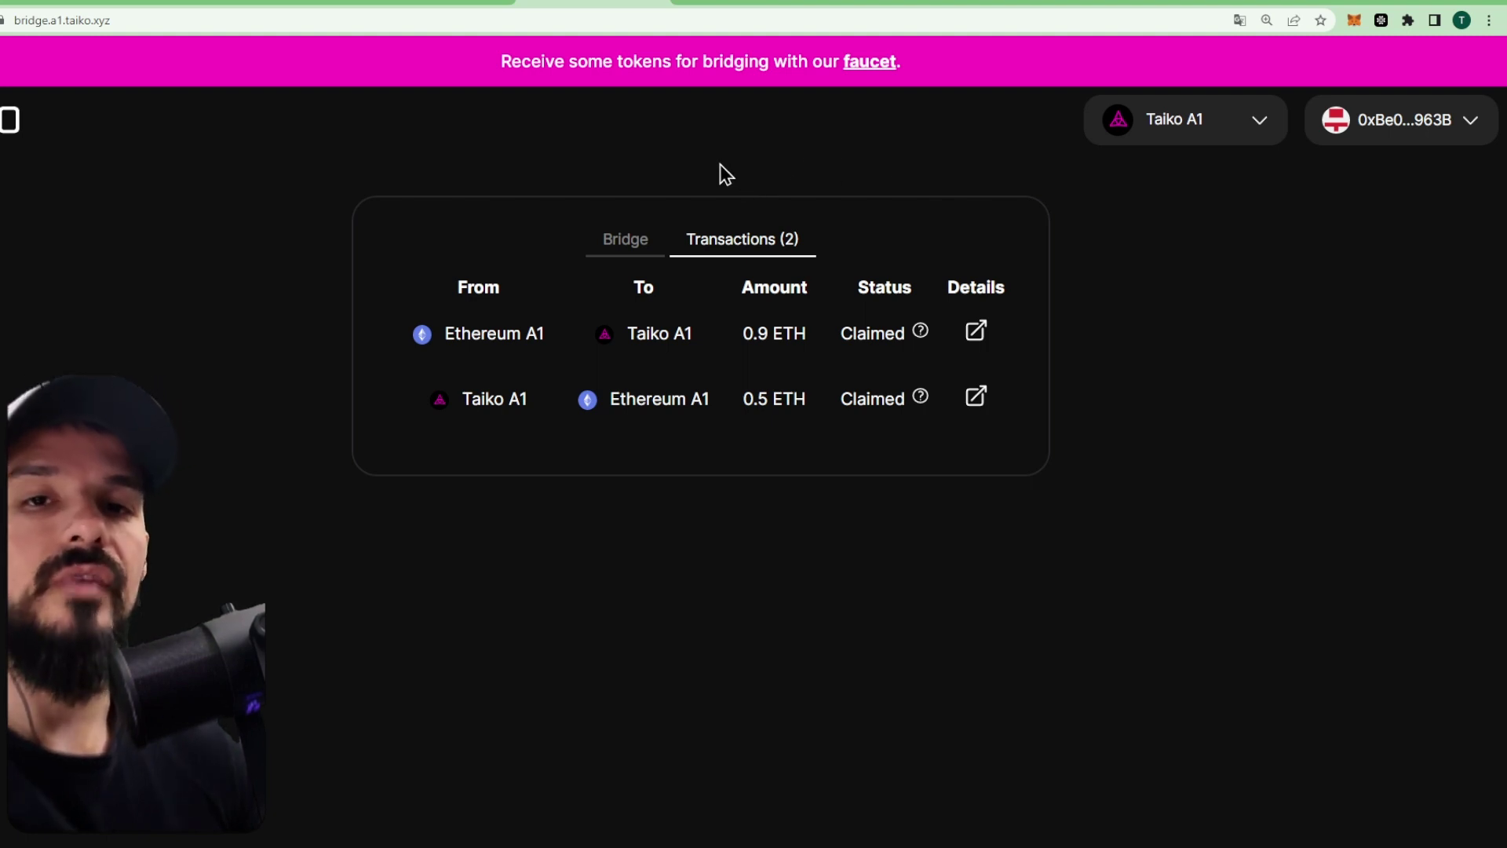
Return to the faucet request tweet and open the Taiko introduction docs it links to.
key("ctrl+Tab")
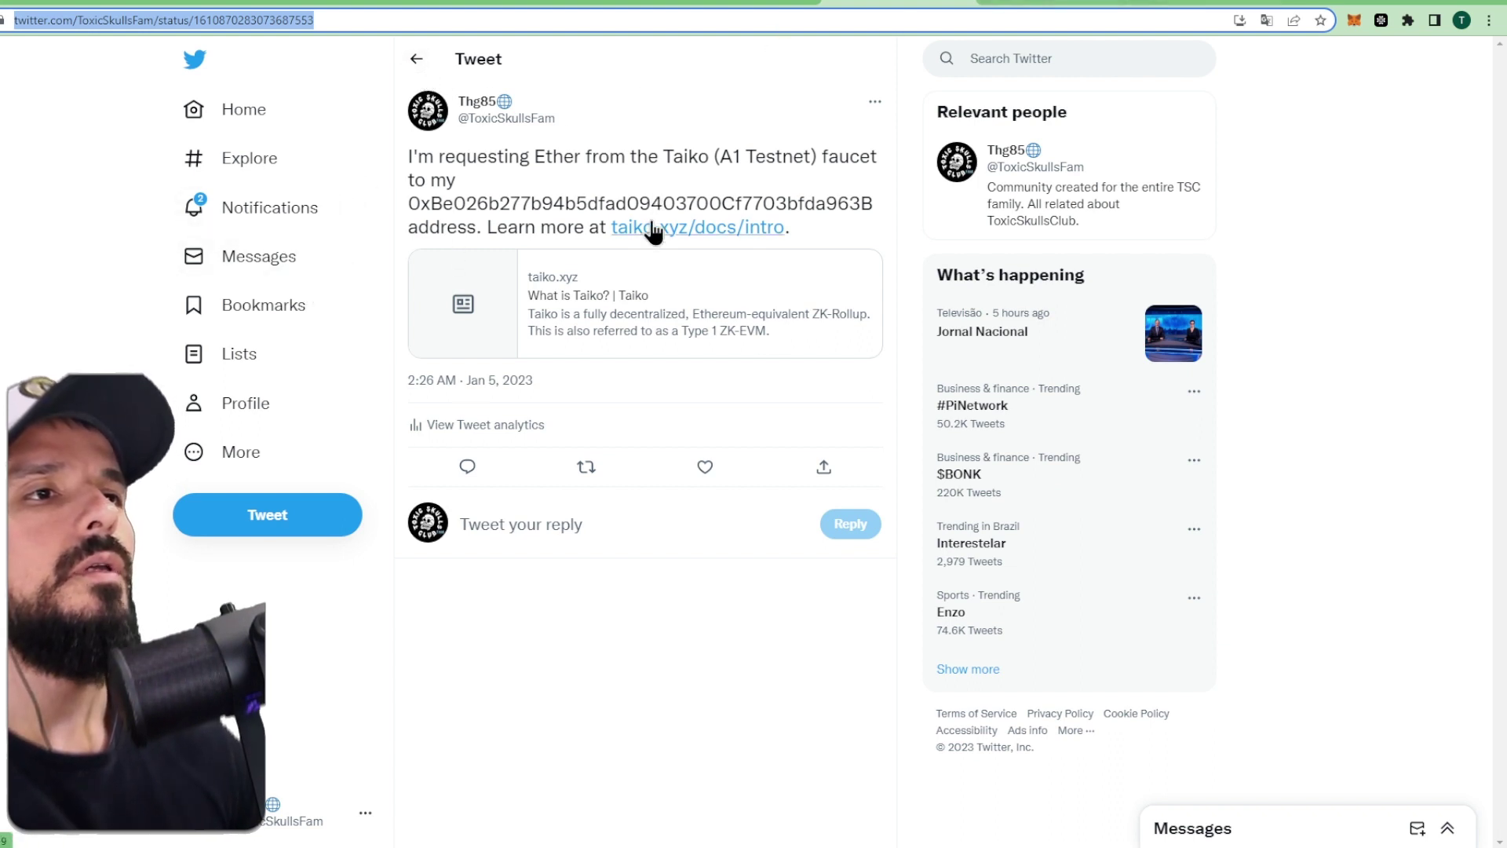
left_click(628, 227)
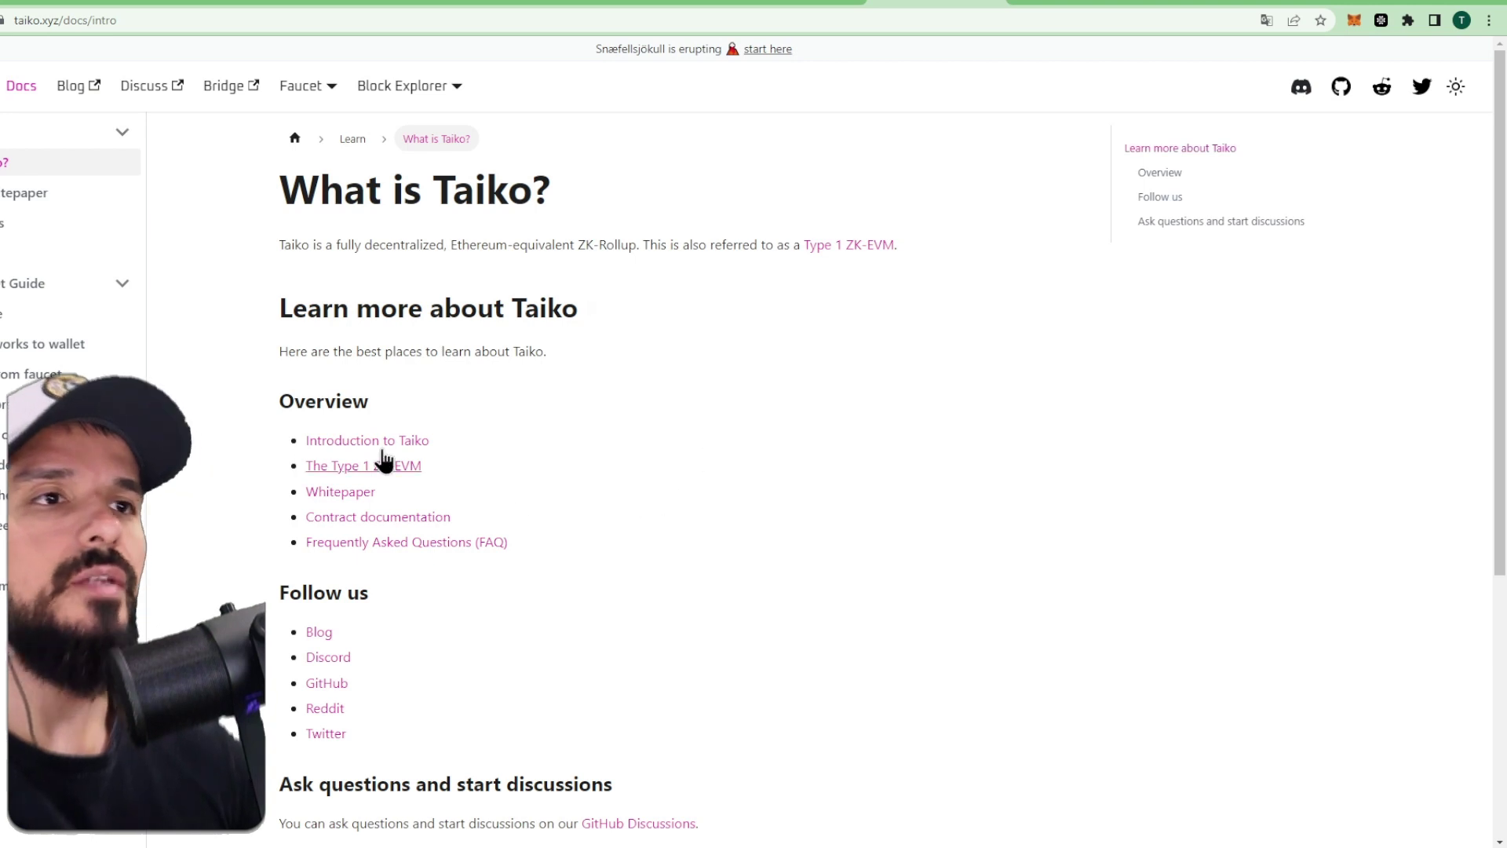
key("alt+Left")
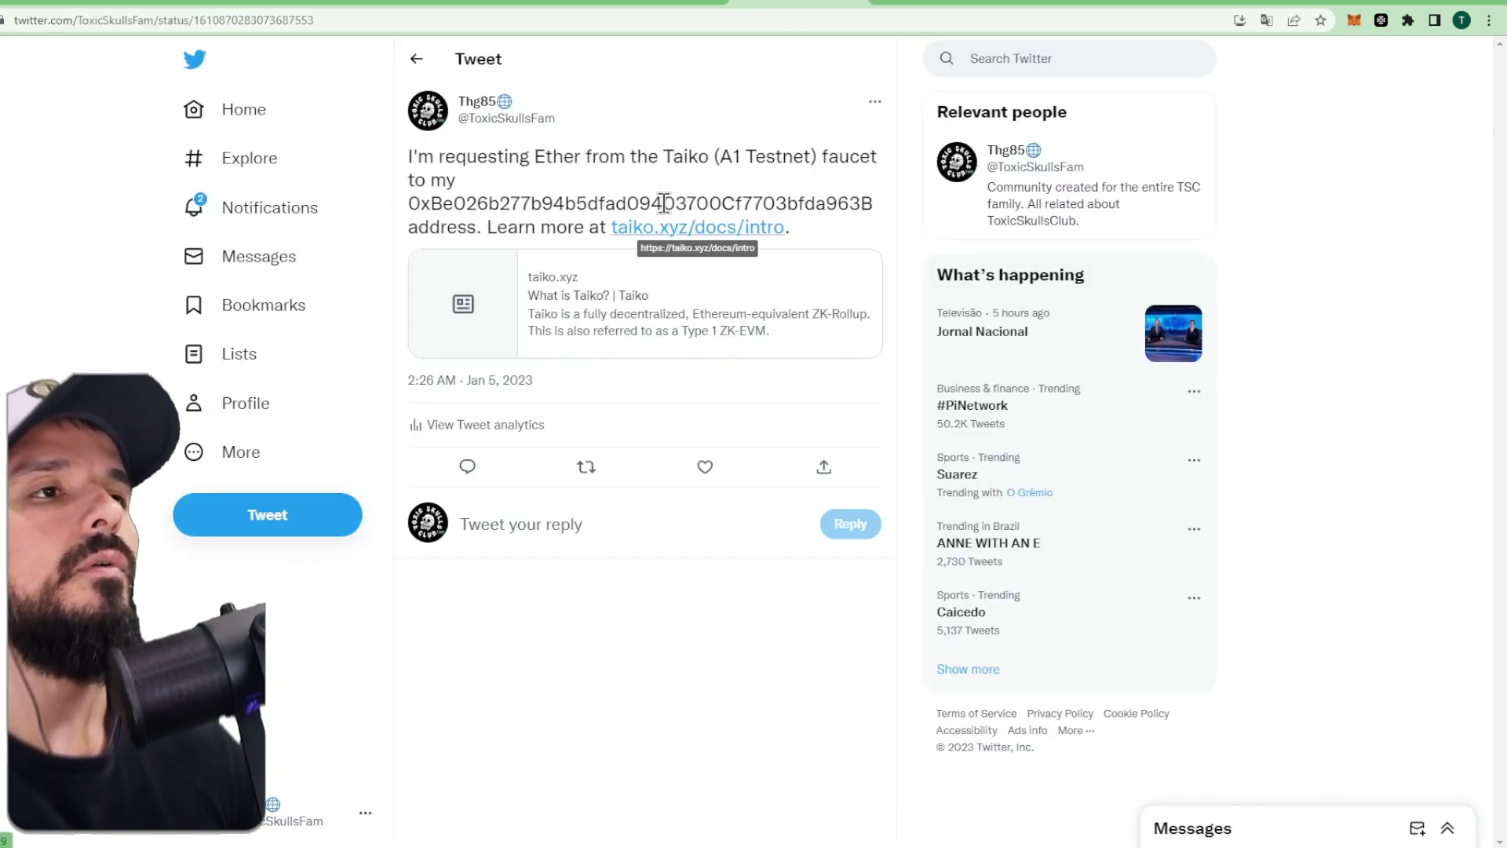
key("alt+Right")
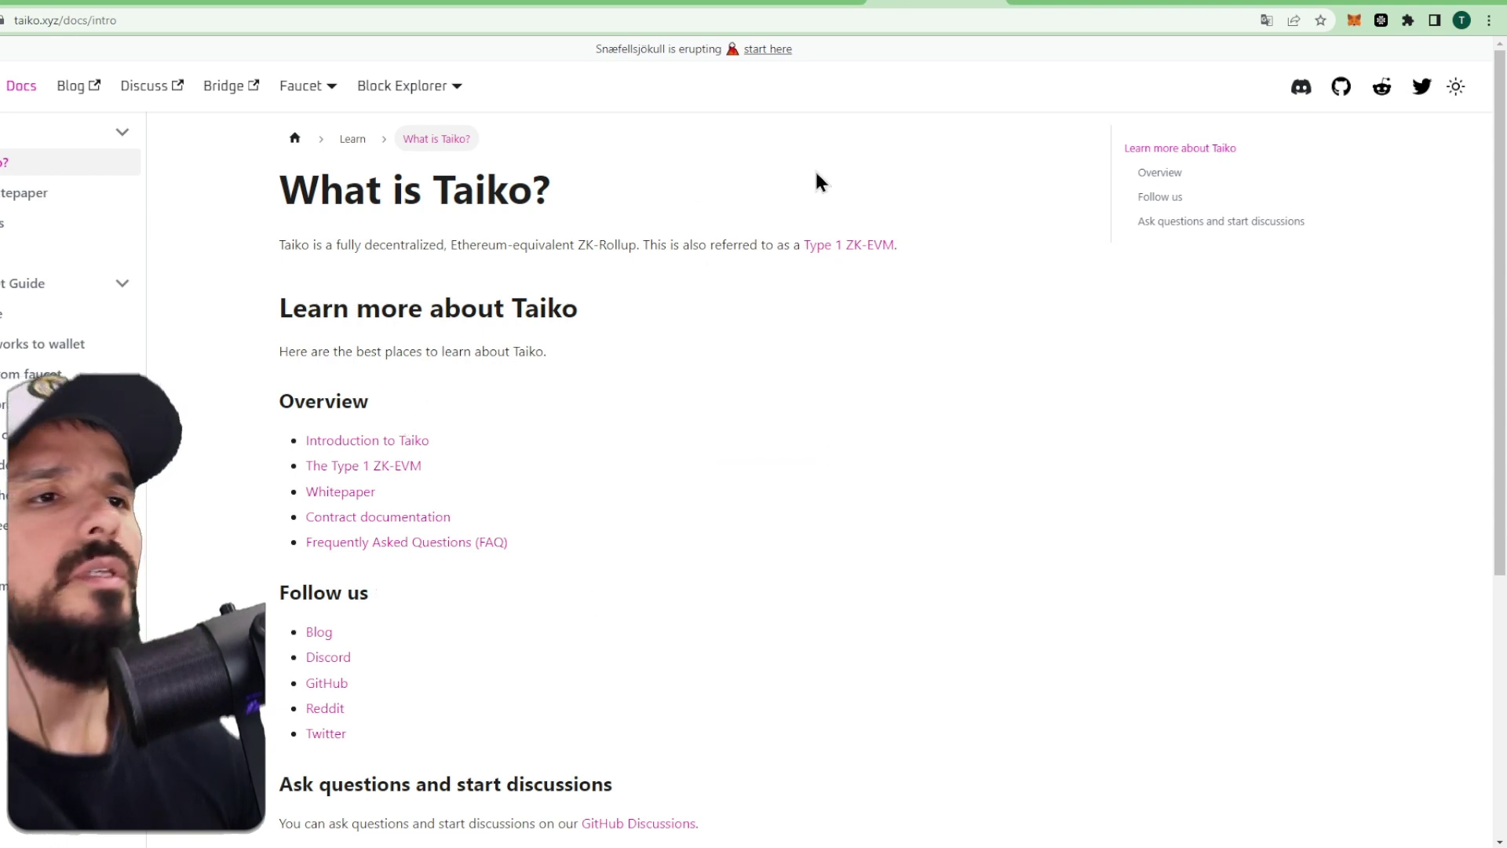
Accept the Discord invitation to the Taiko server from the docs site and continue in the browser version.
left_click(1302, 90)
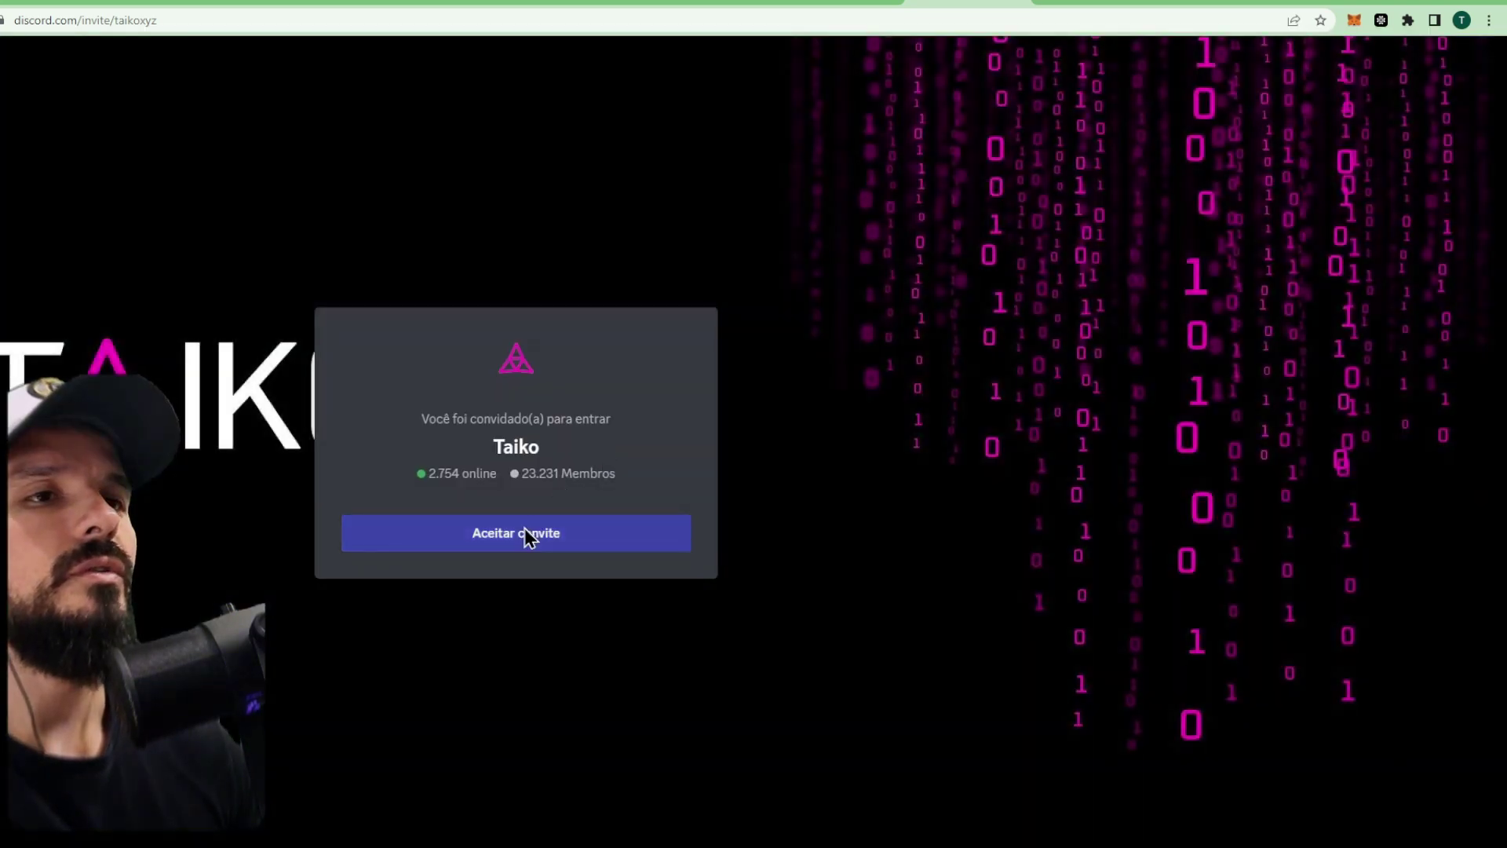
left_click(528, 535)
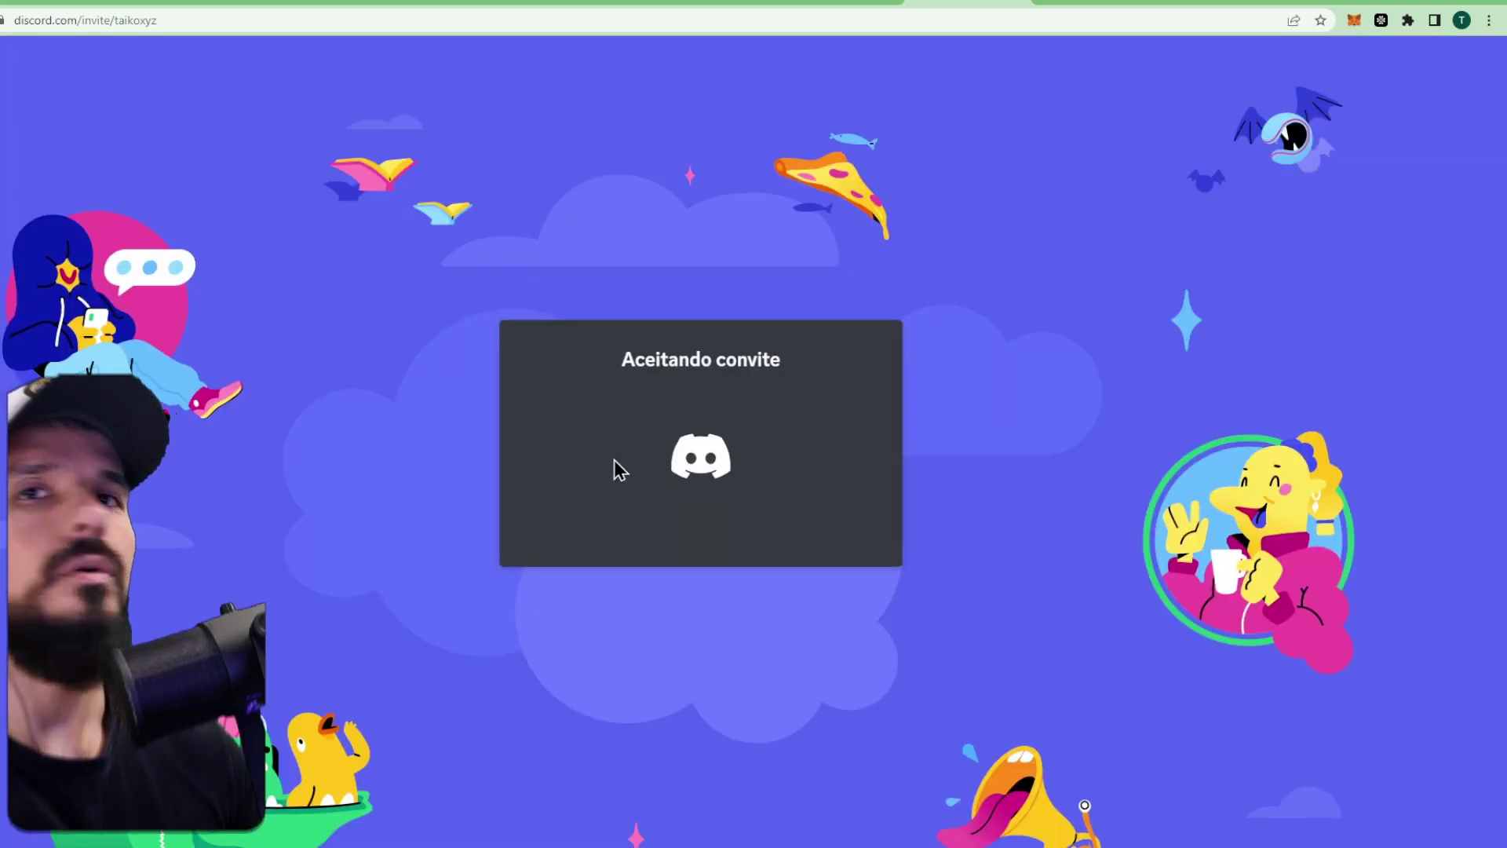
left_click(744, 168)
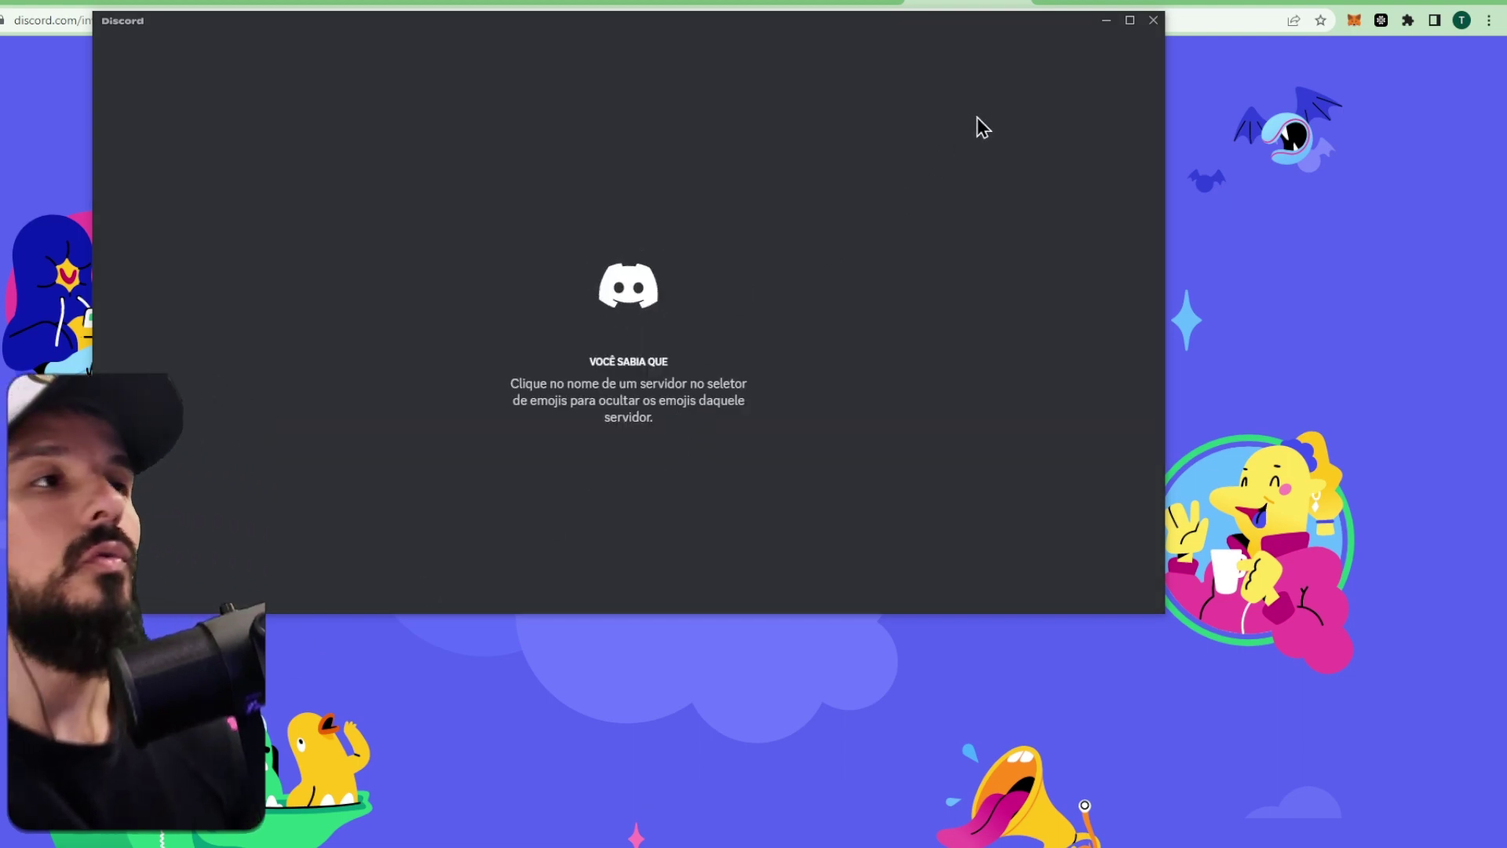
left_click(1146, 23)
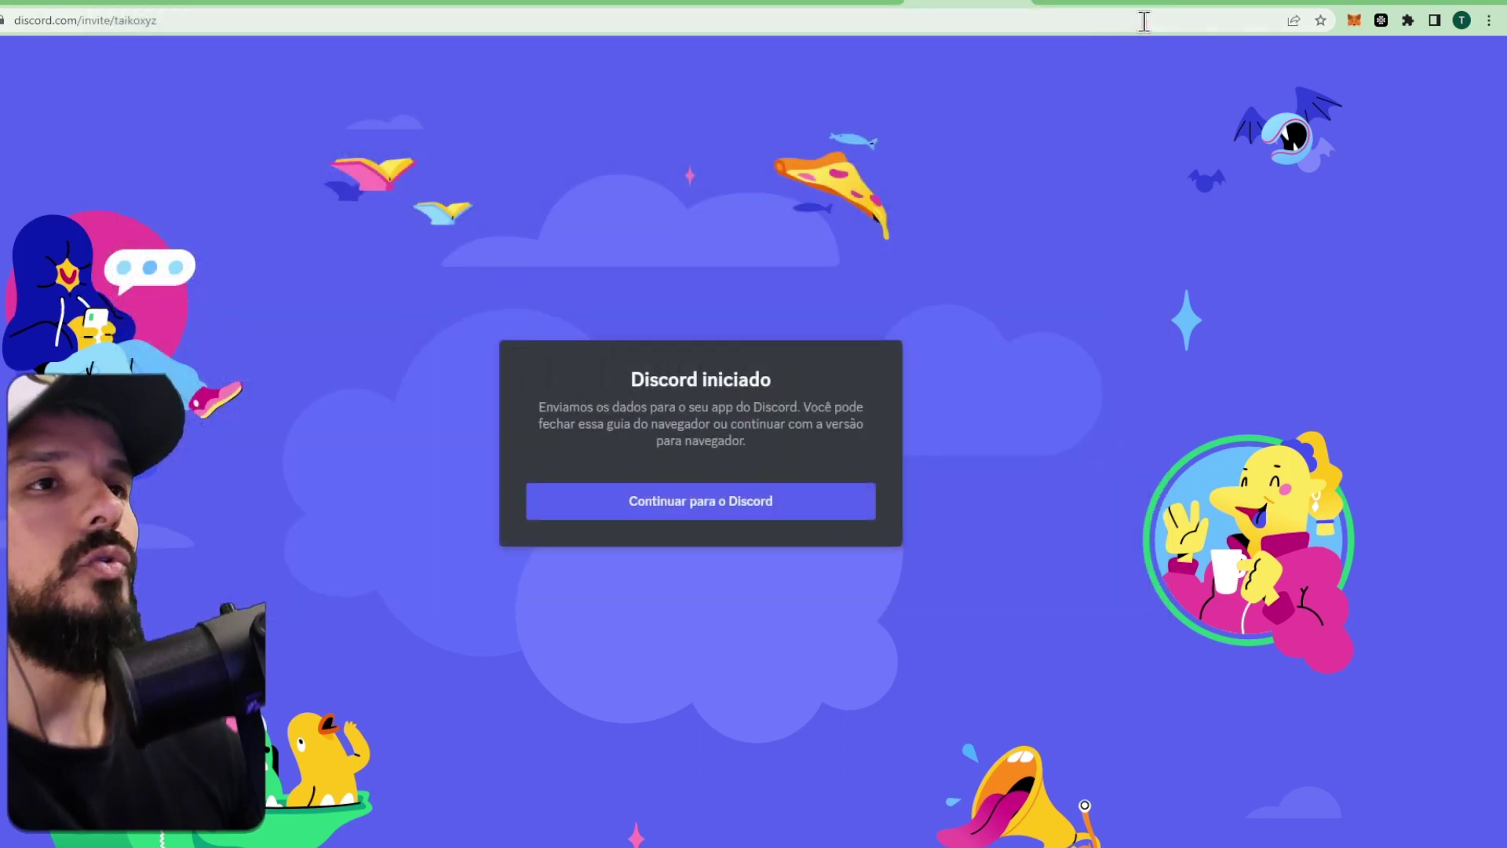
left_click(690, 496)
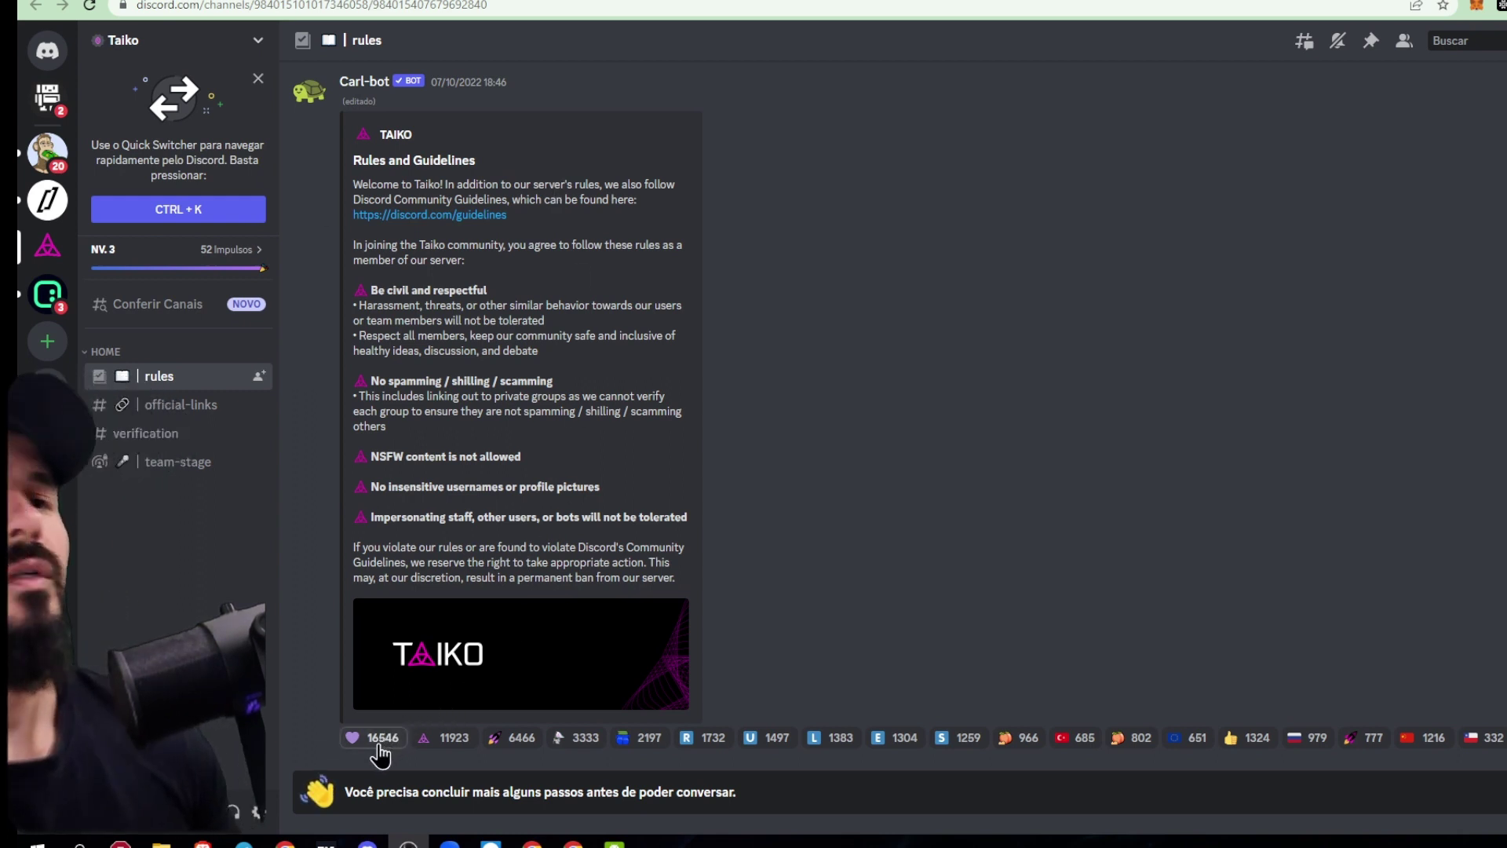
Complete the Taiko server's membership steps by agreeing to the rules and submitting the form.
mouse_move(379, 752)
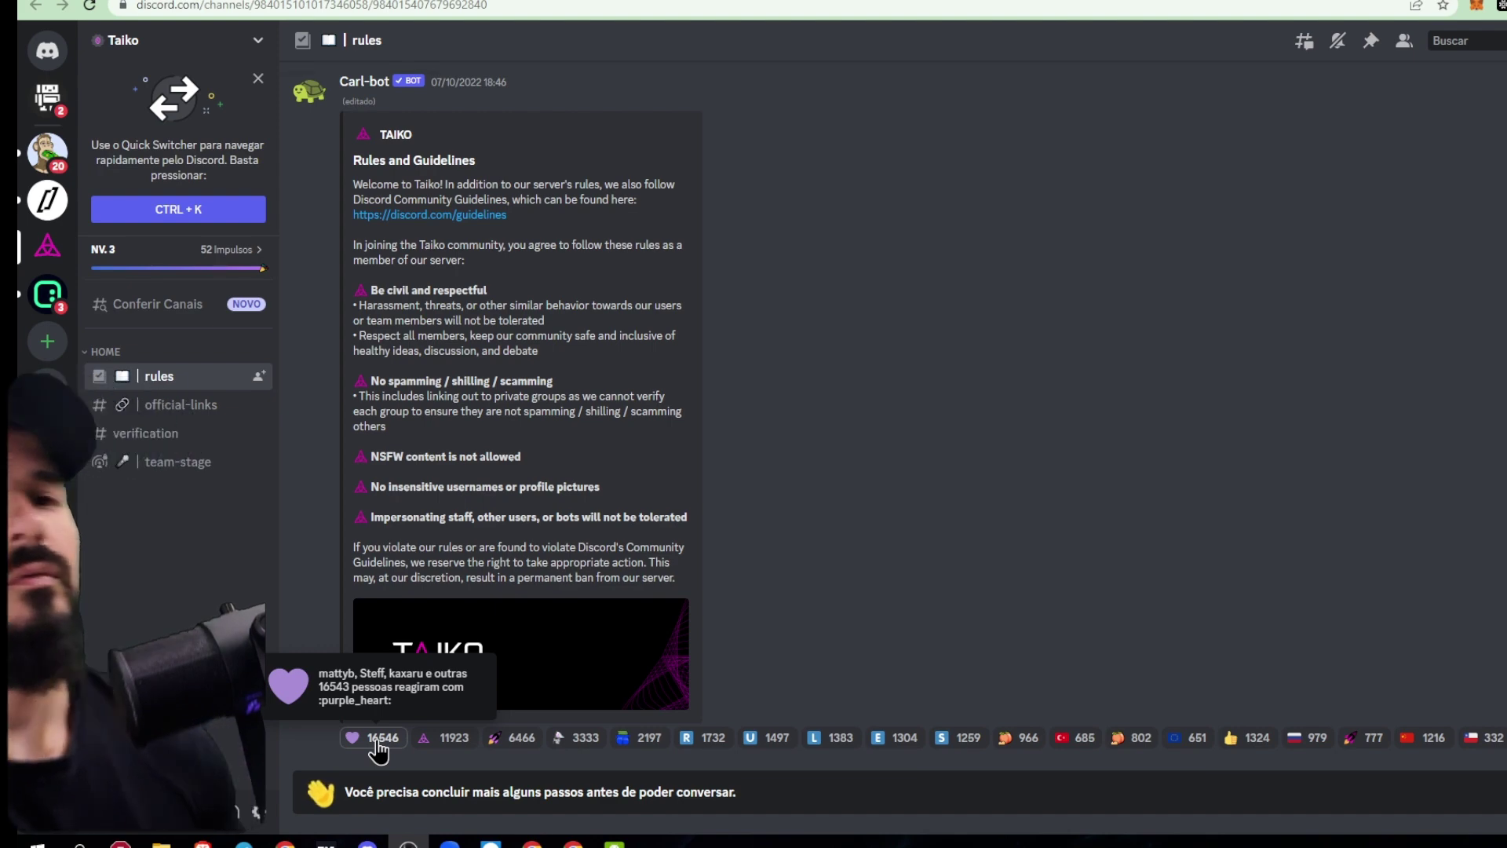
left_click(440, 791)
left_click(764, 676)
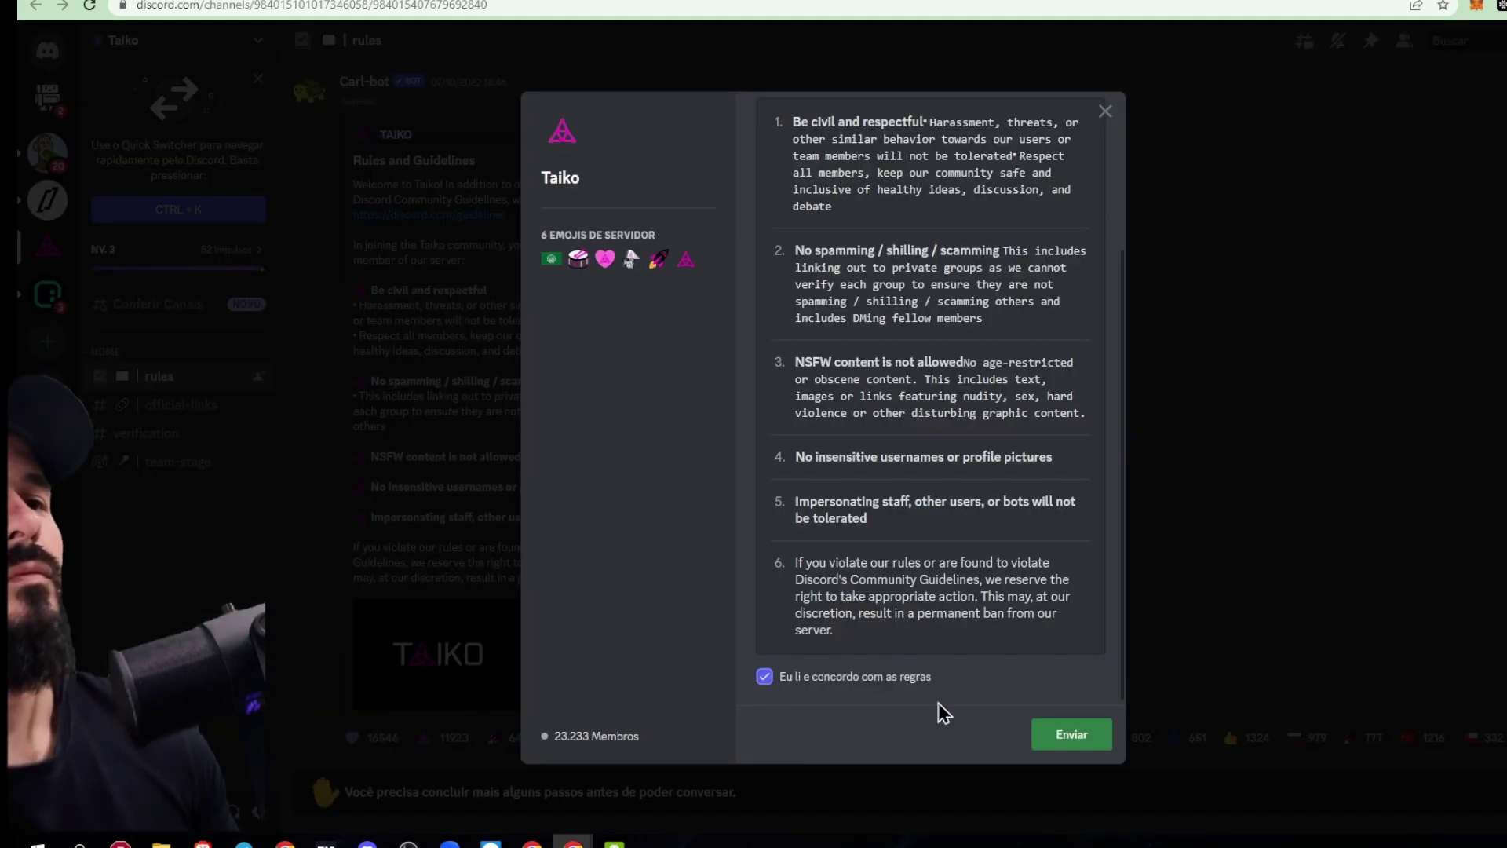
left_click(1047, 734)
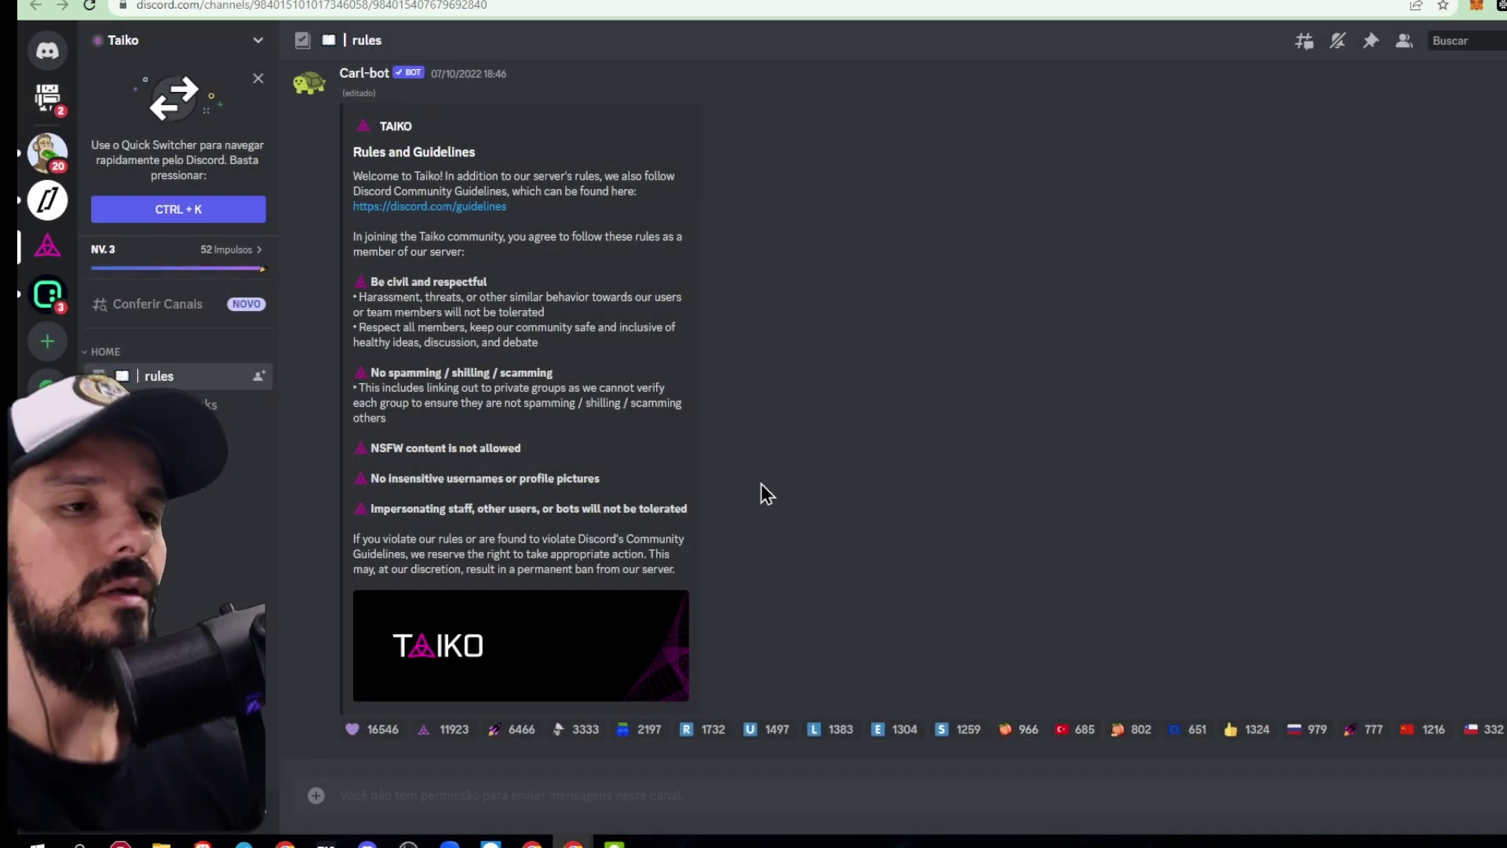
Add the first nine existing reactions, from the purple heart through the letter E, to the Rules and Guidelines message.
left_click(353, 730)
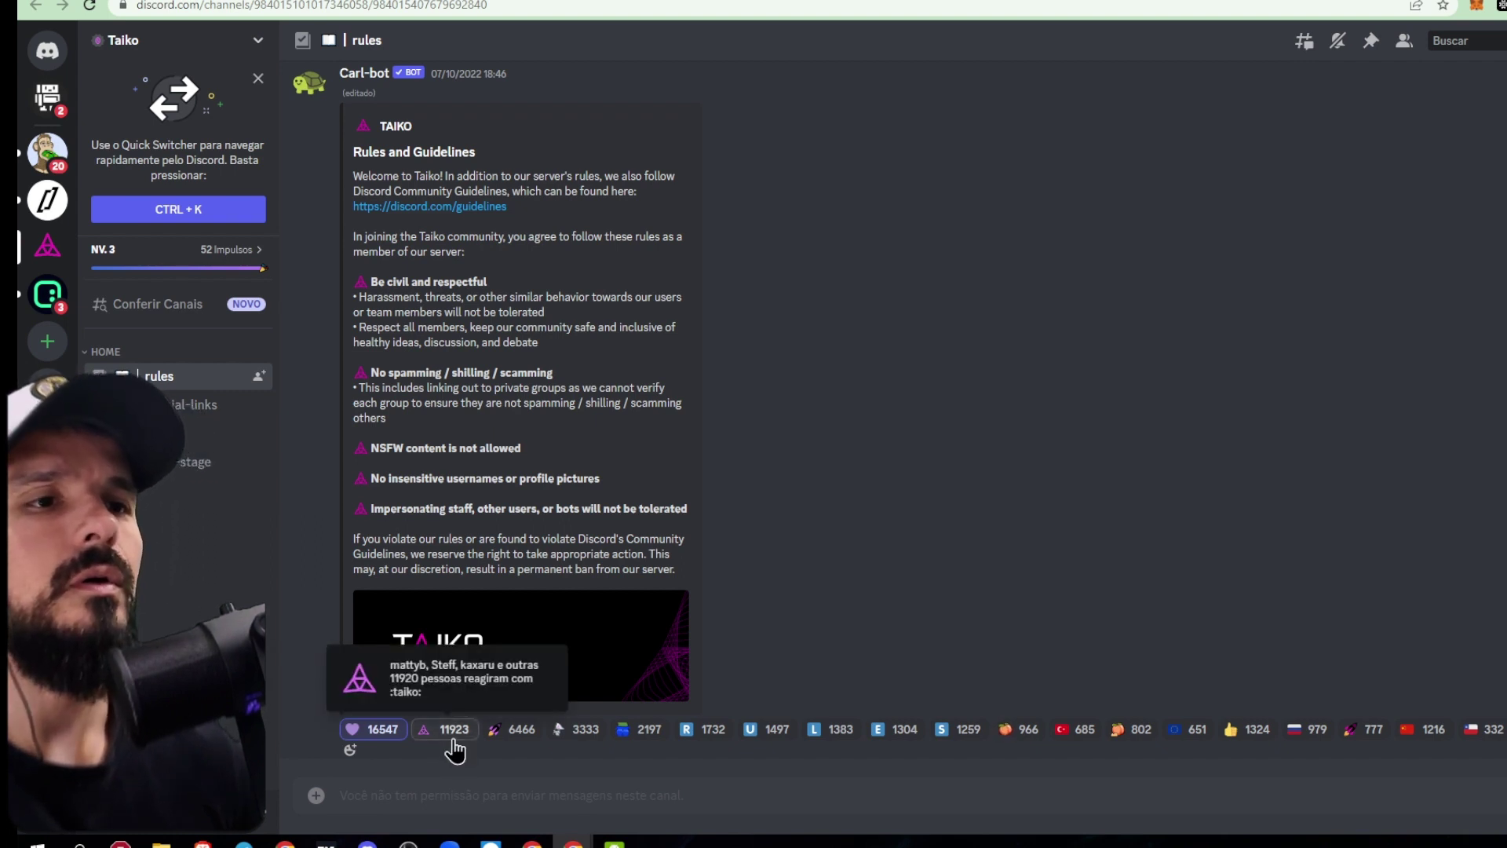
left_click(522, 734)
left_click(577, 732)
left_click(628, 733)
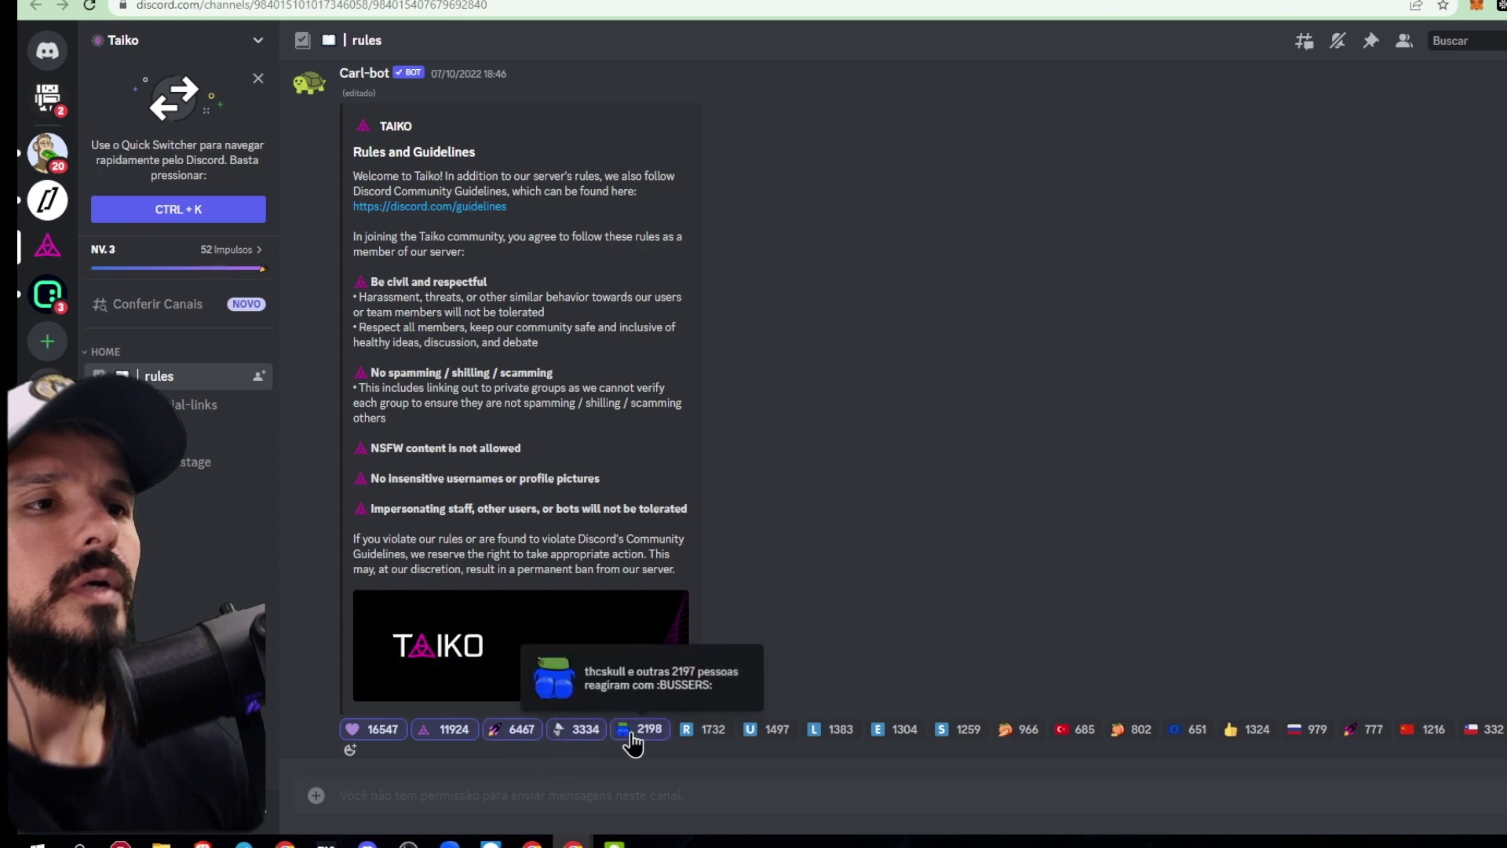
left_click(700, 730)
left_click(765, 730)
left_click(835, 732)
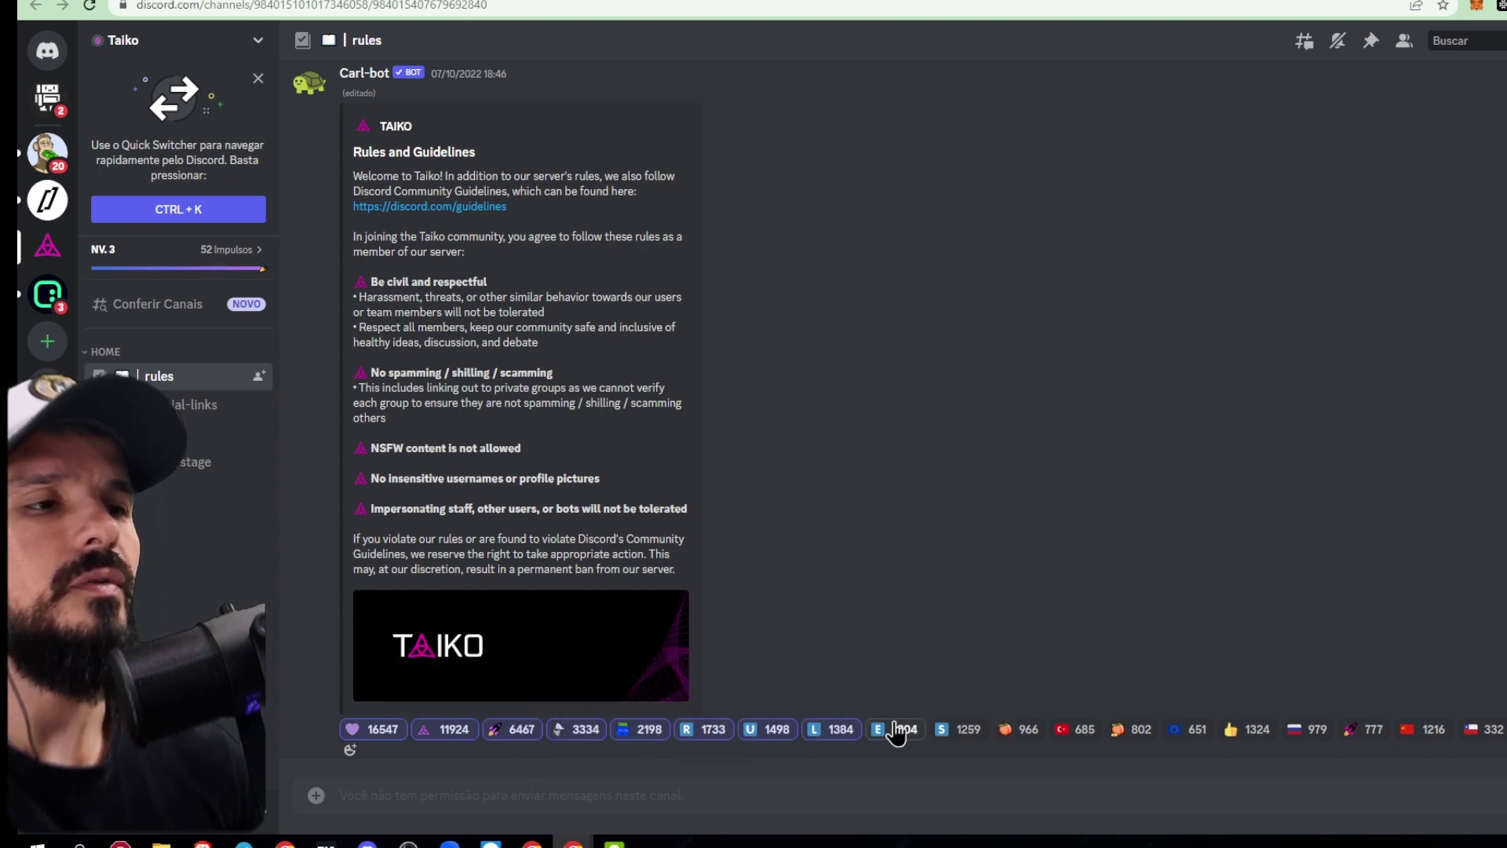
left_click(901, 729)
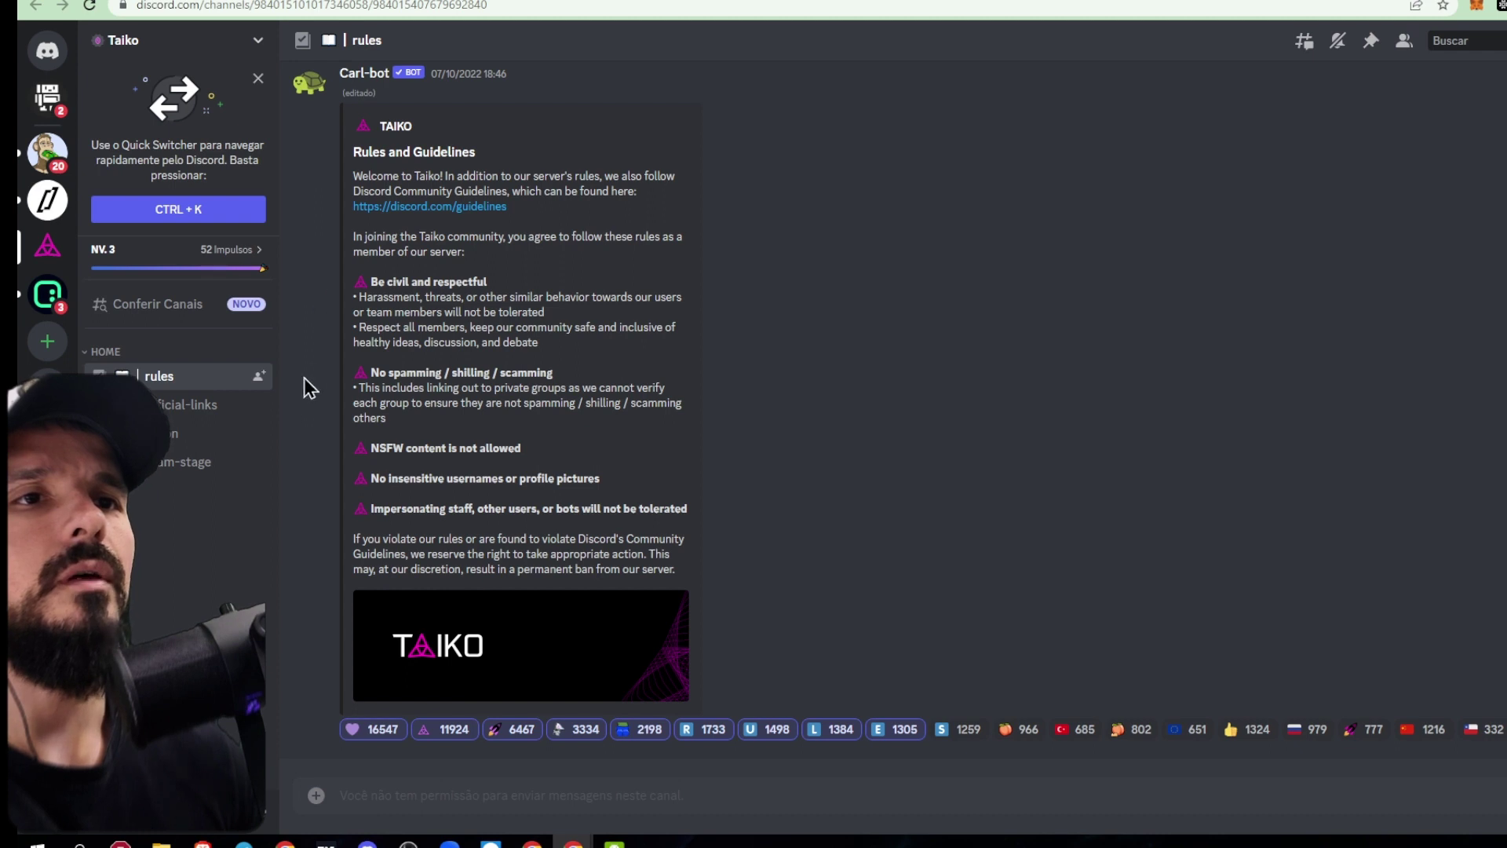